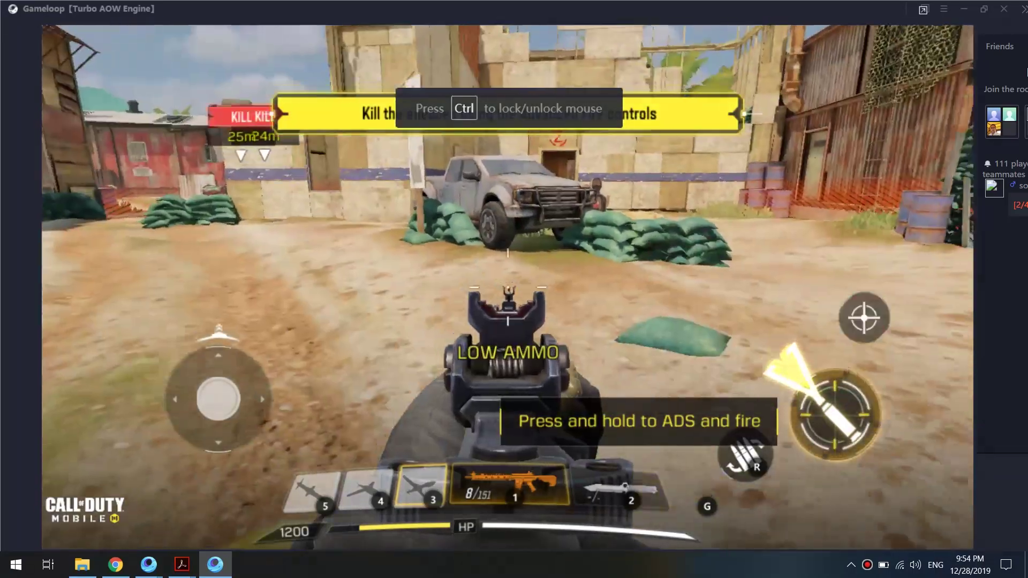
- Advance and shoot down both bootcamp kill targets, reloading the rifle in between
key("w")
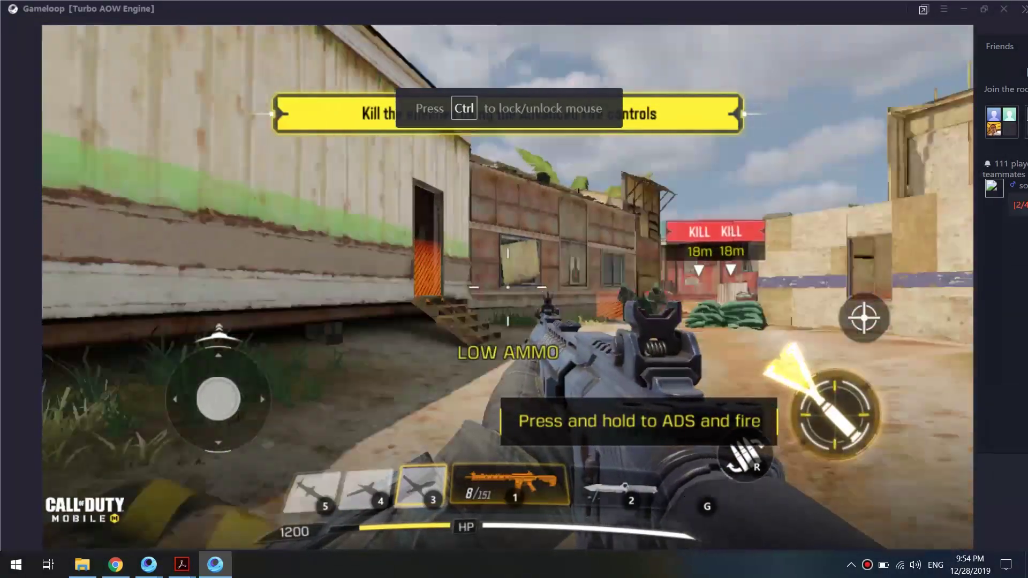
left_click(508, 289)
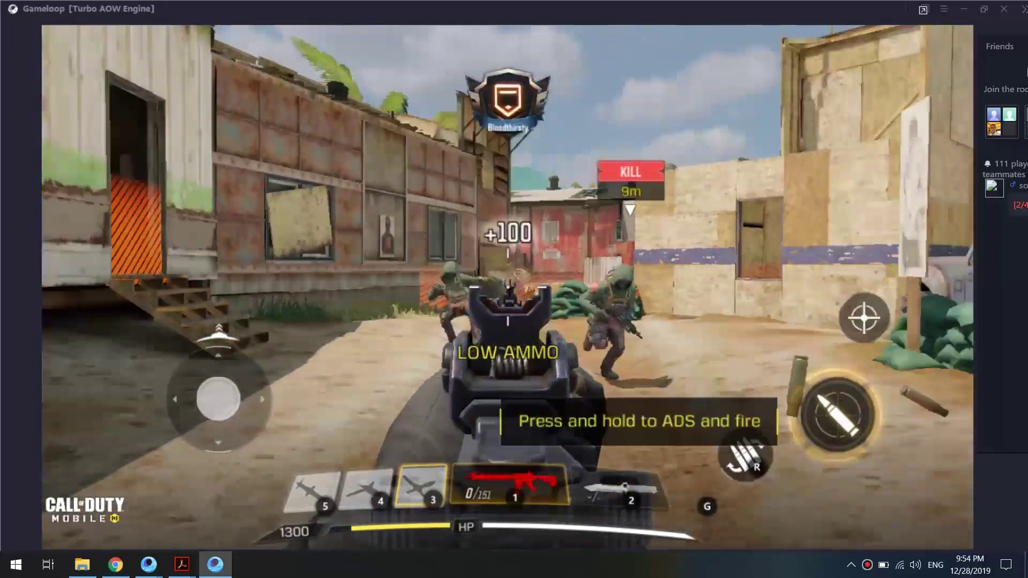
key("r")
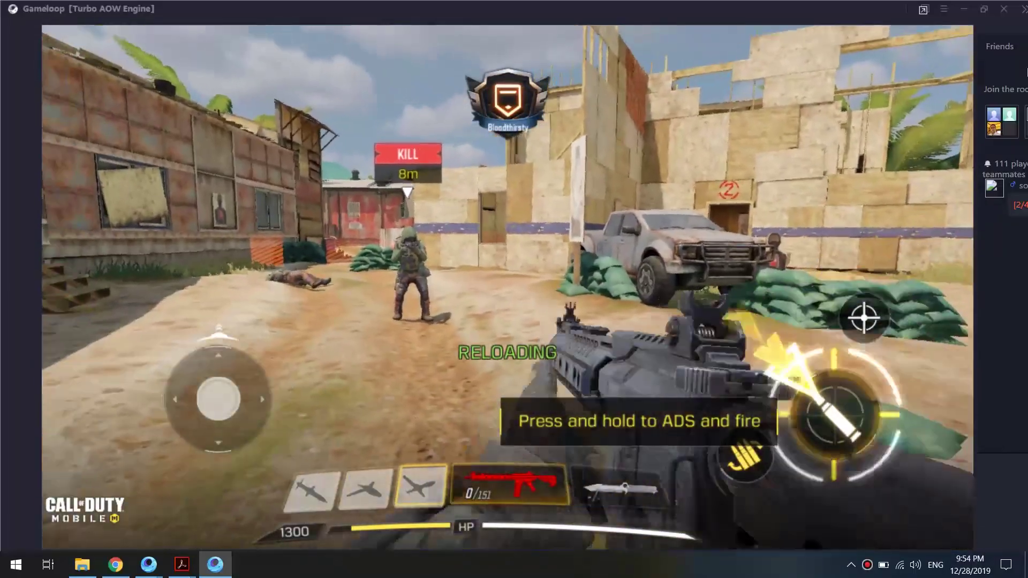
left_click(508, 289)
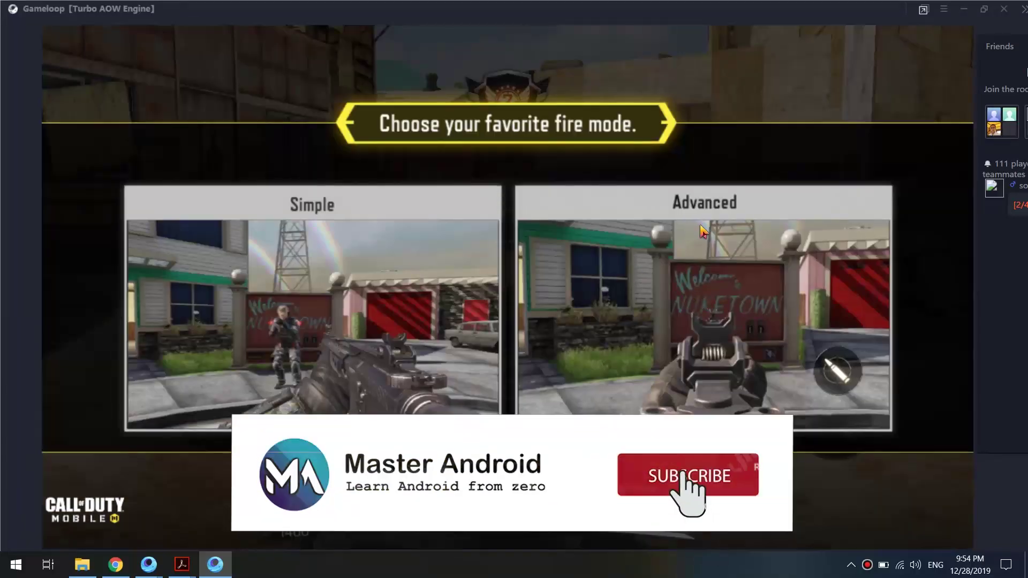
- Pick the Advanced fire mode and walk toward the MOVE HERE marker
left_click(705, 252)
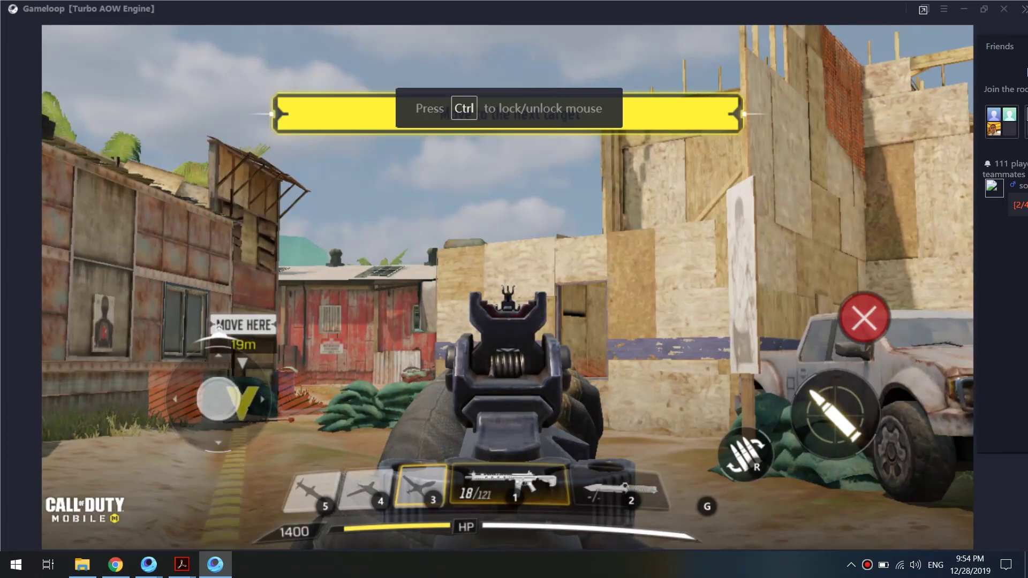
left_click(507, 287)
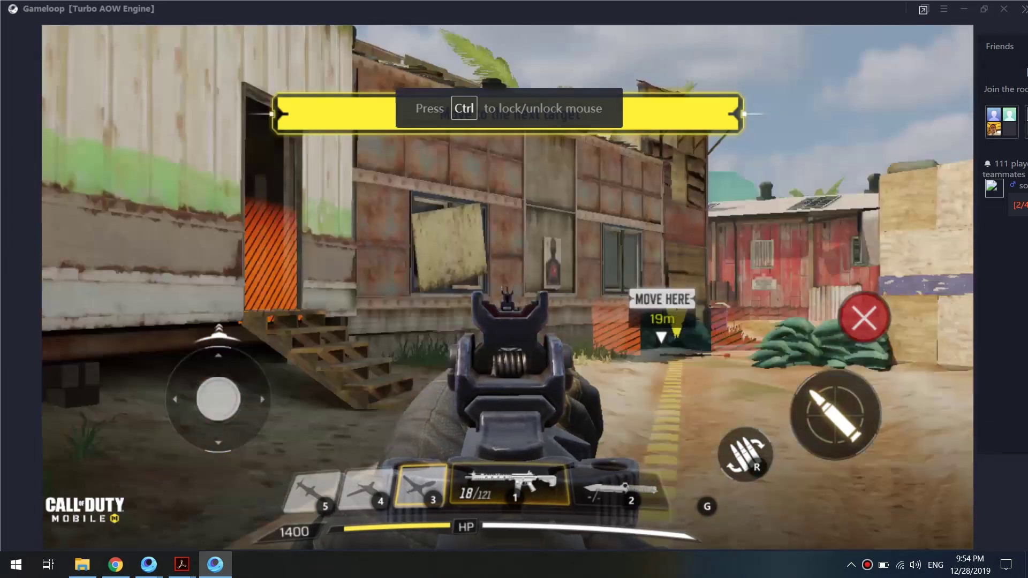
key("w")
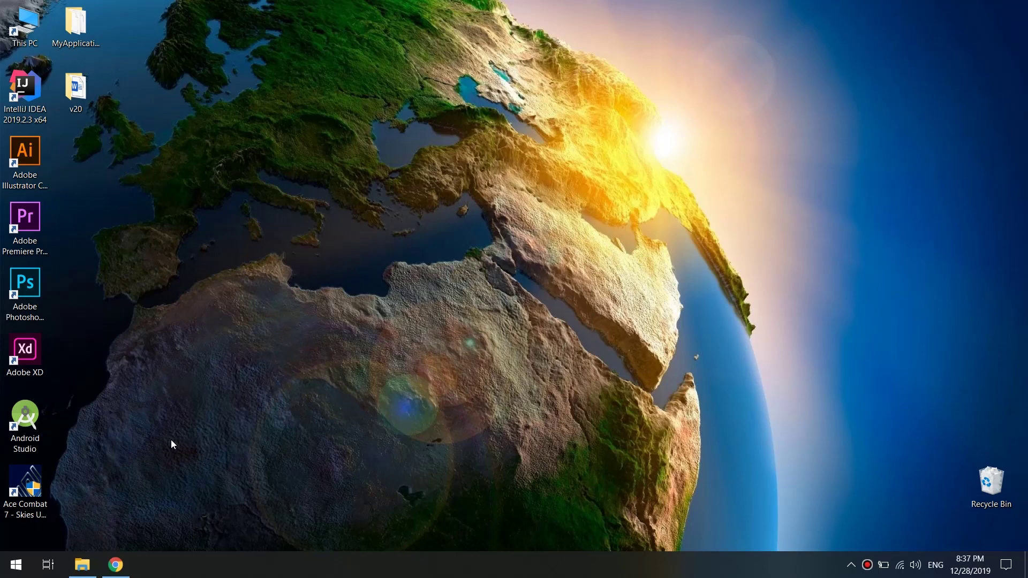
- Bring the gameloop.fun homepage back up from the Chrome taskbar icon
left_click(116, 564)
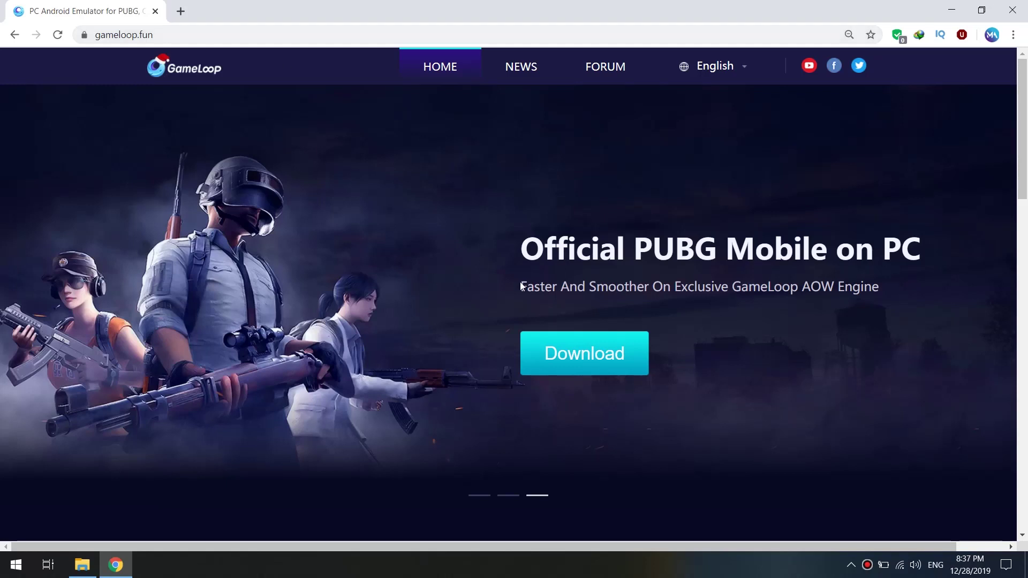
- Download the GameLoop installer, resuming IDM's existing link, and browse the site until it completes
left_click(541, 357)
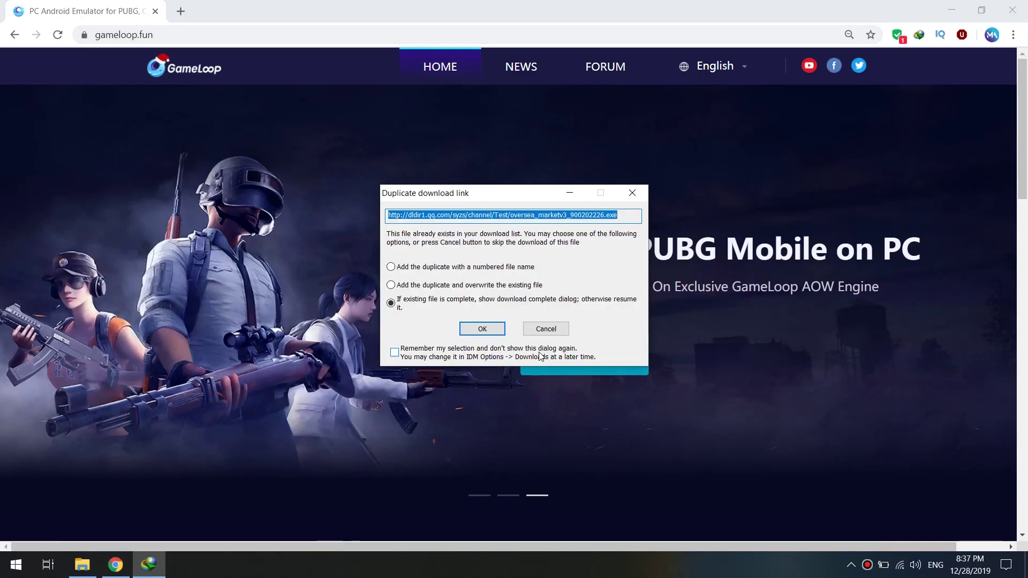
left_click(484, 328)
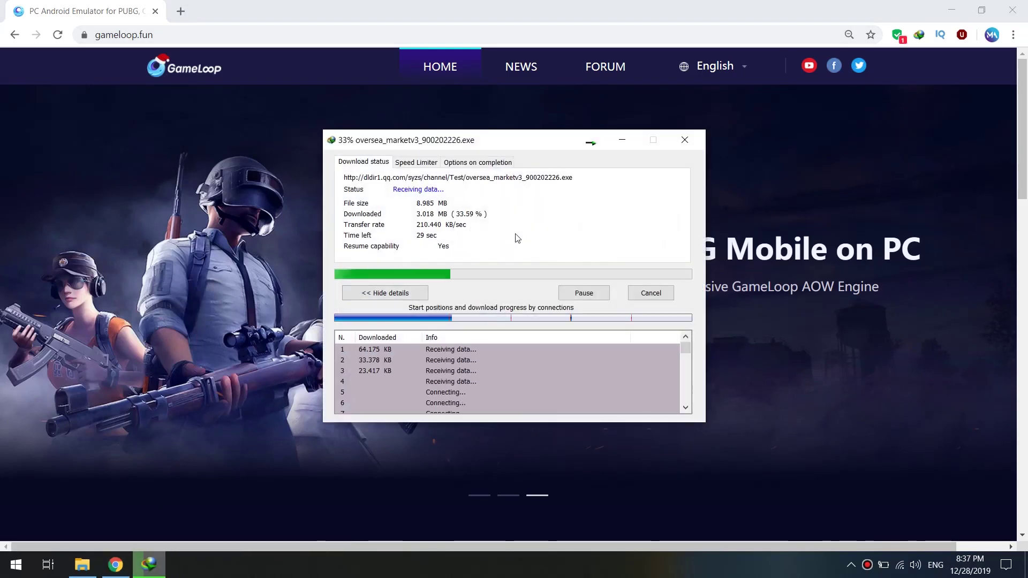
left_click(817, 202)
mouse_move(1021, 155)
left_mouse_down()
mouse_move(983, 484)
mouse_move(1010, 243)
left_mouse_up()
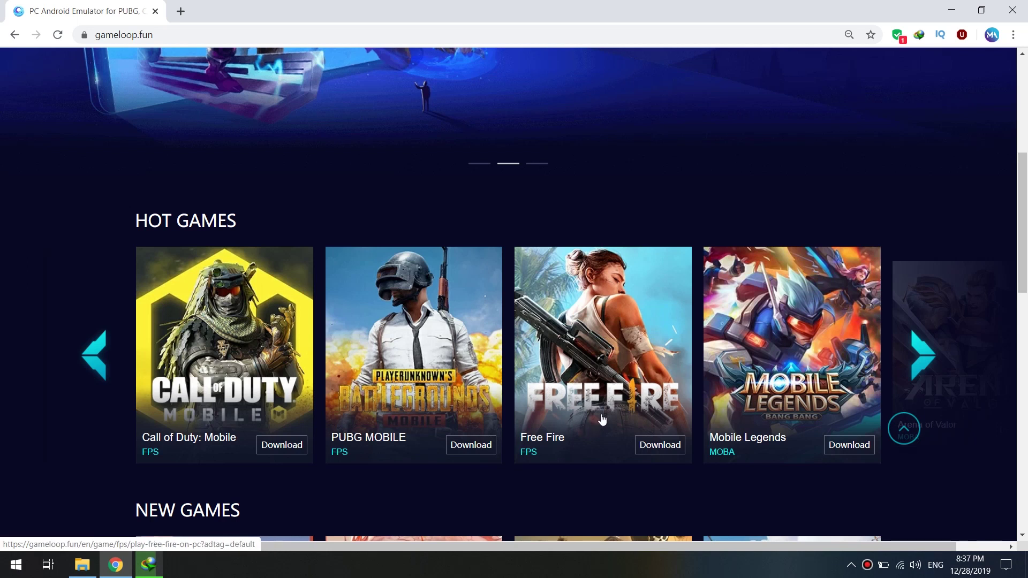
left_click(924, 353)
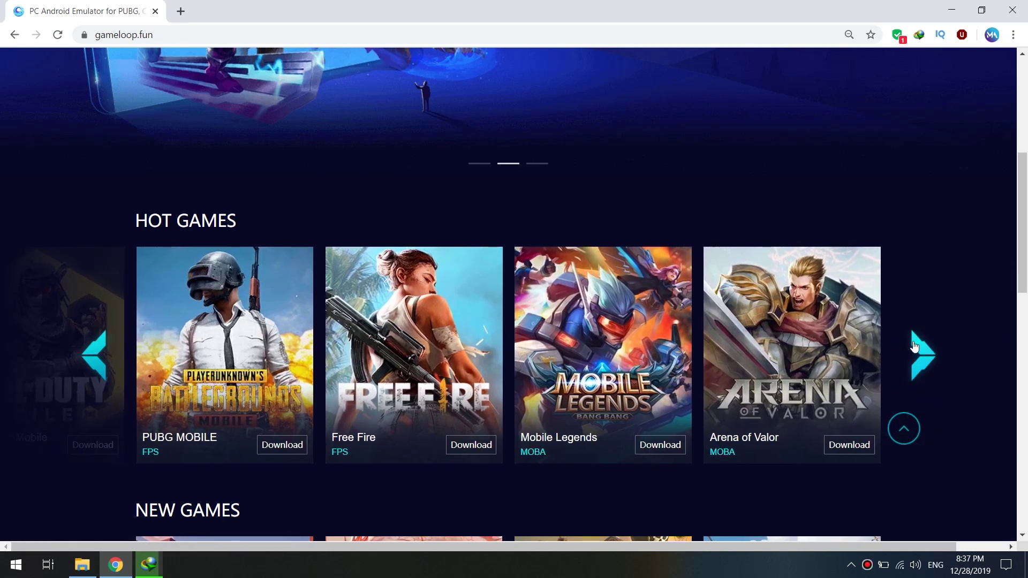
left_click(1020, 102)
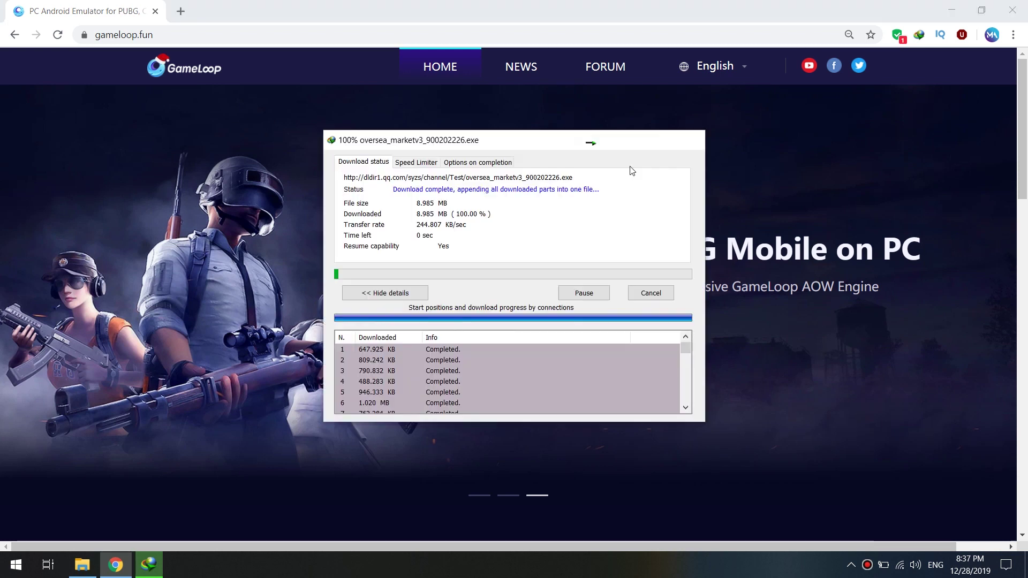
- Run the downloaded GameLoop installer, install it, and start GameLoop when finished
left_click(963, 5)
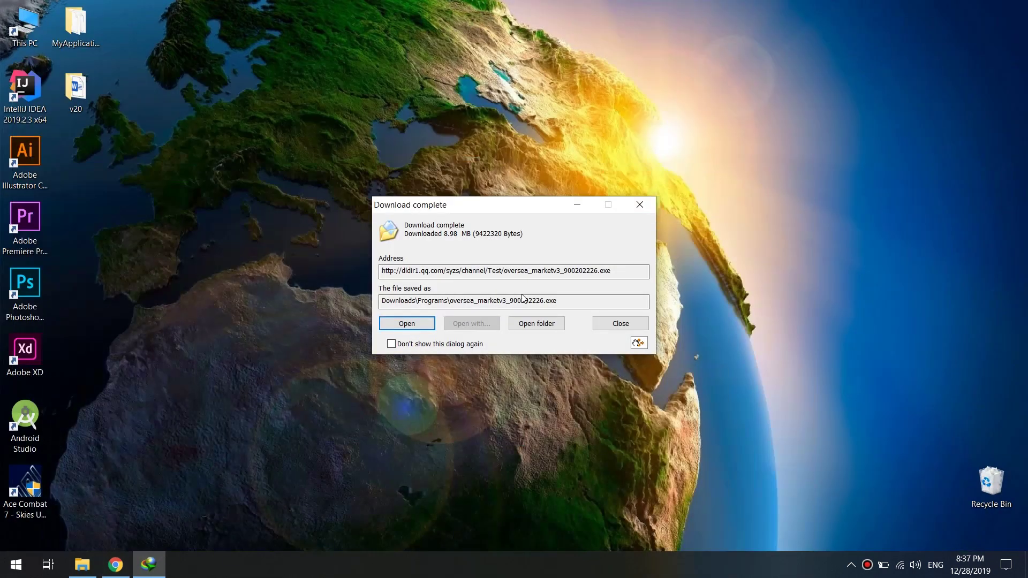
left_click(415, 324)
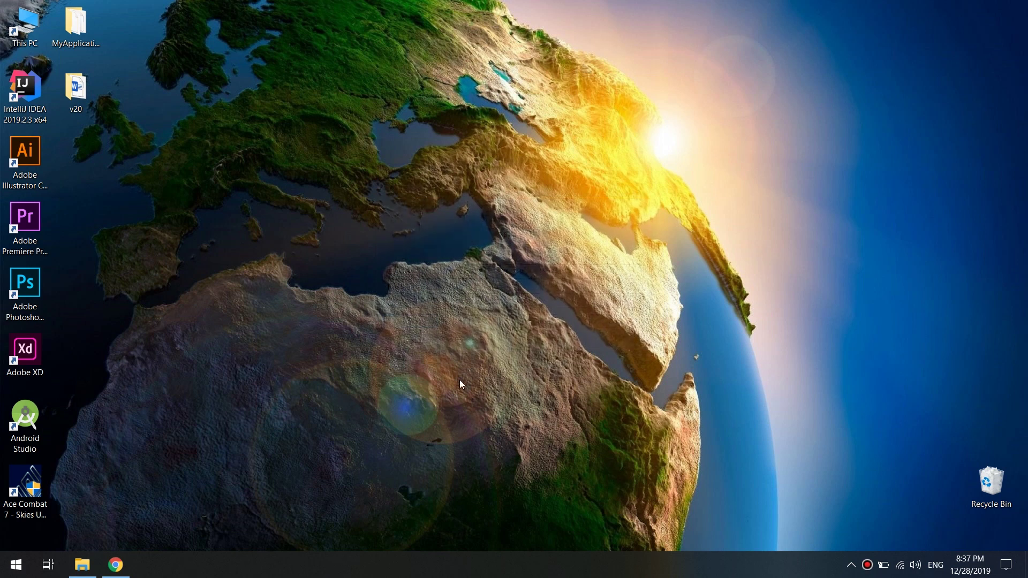
left_click(122, 569)
left_click(149, 565)
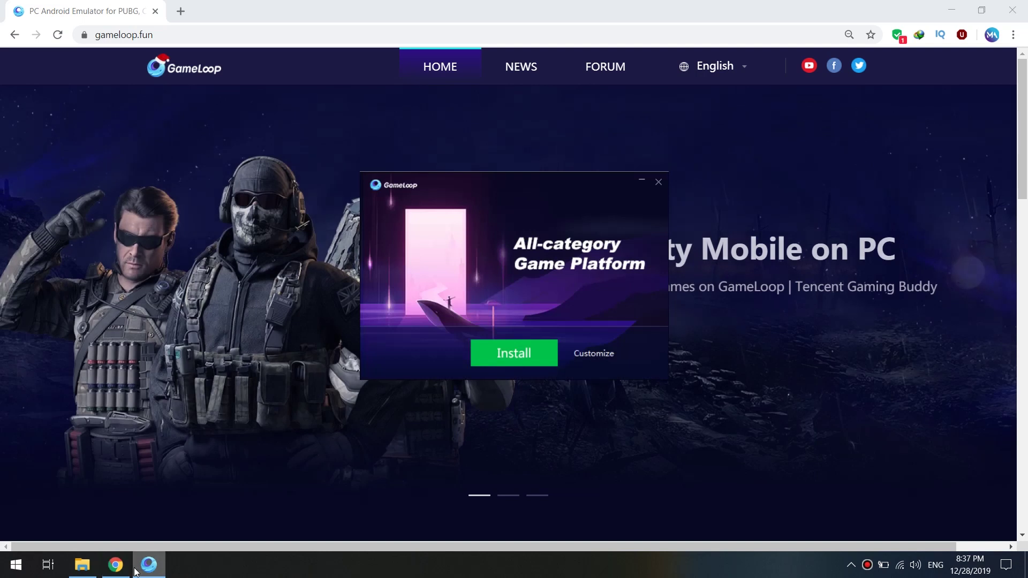
left_click(513, 358)
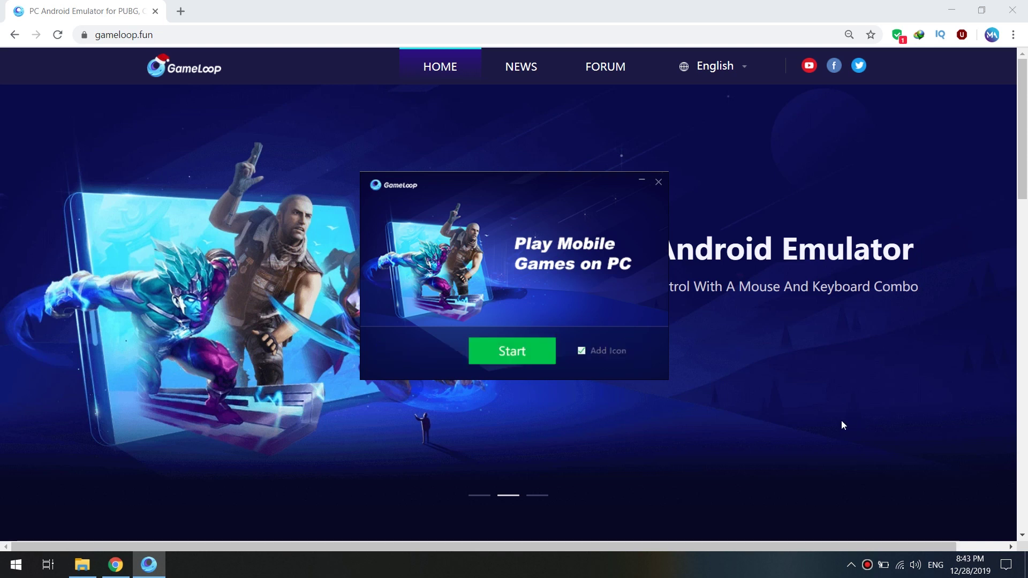
left_click(533, 348)
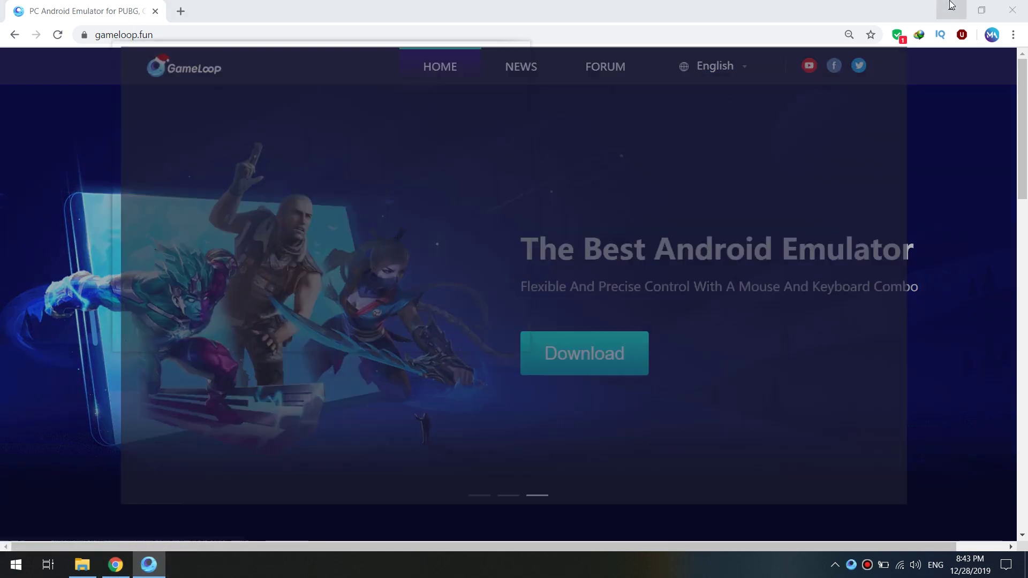
left_click(952, 4)
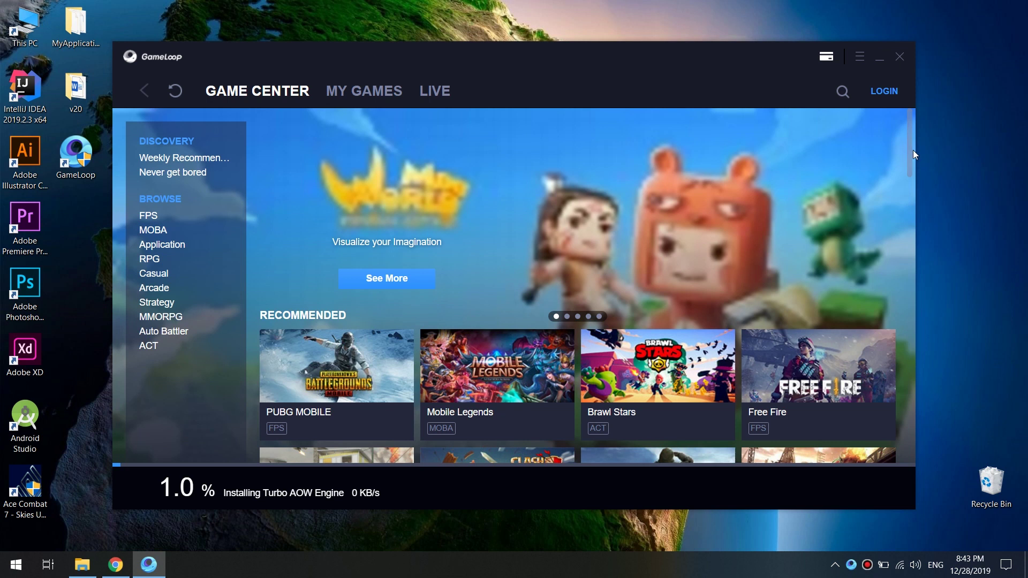
- Find the Call of Duty card in Game Center, open its page, and start the download
scroll(907, 157, "down", 2)
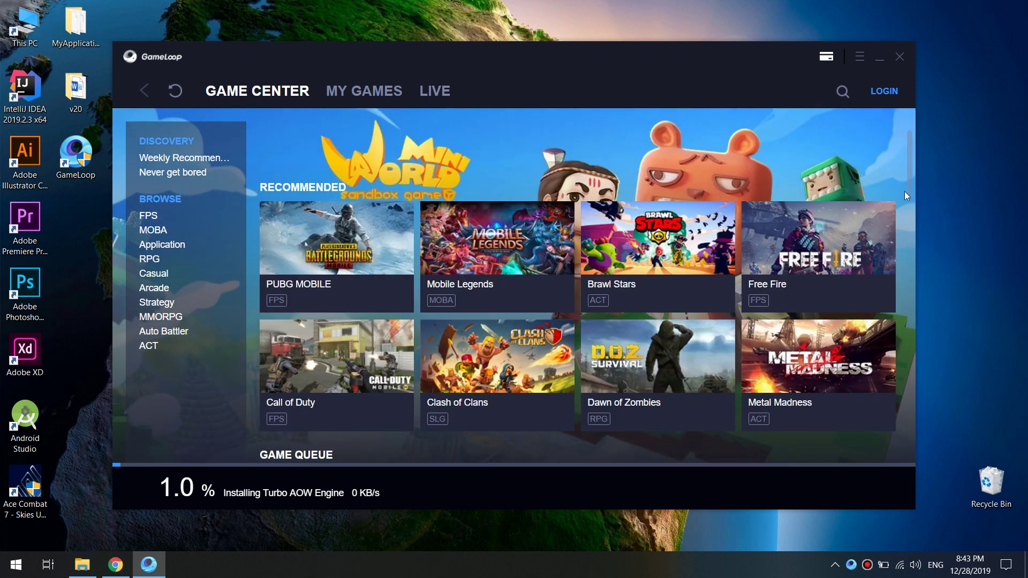
scroll(904, 195, "down", 3)
scroll(901, 207, "up", 1)
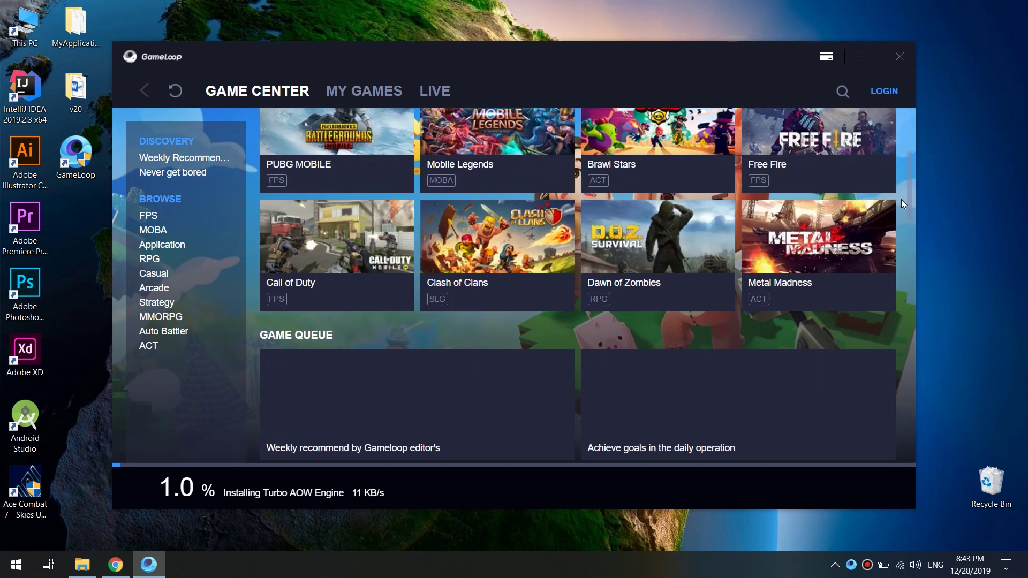
left_click(328, 290)
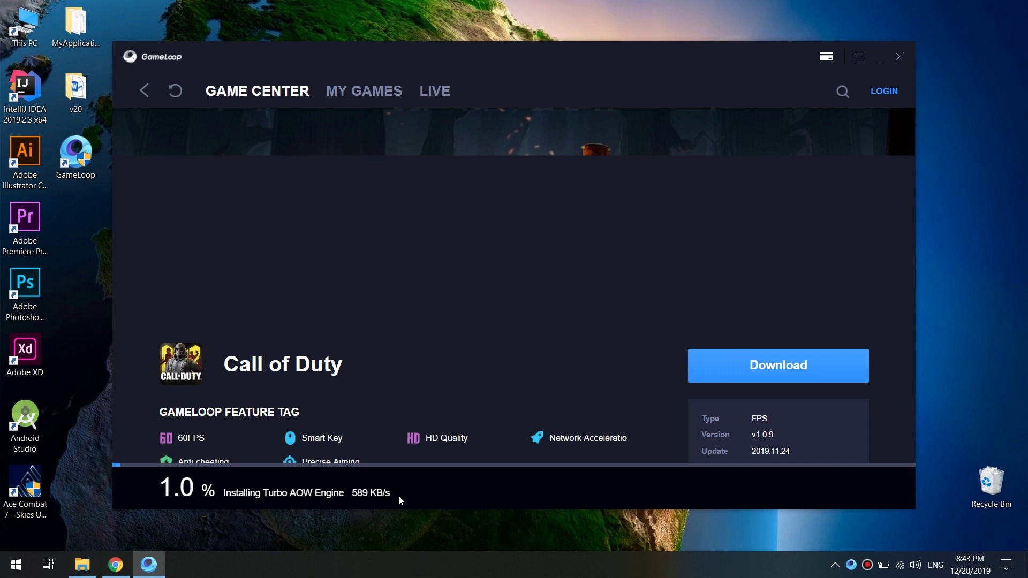
scroll(663, 359, "down", 1)
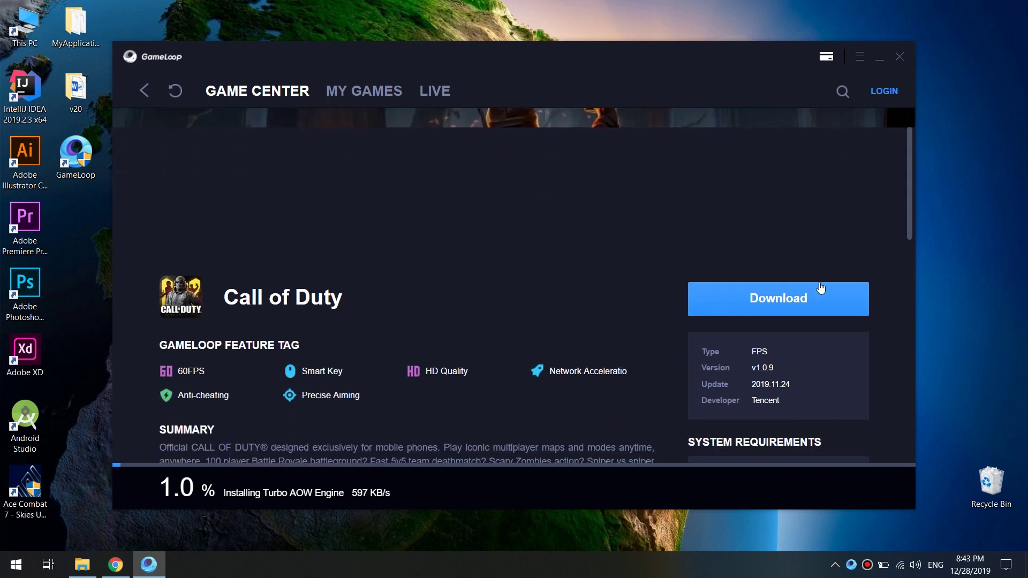
left_click(144, 91)
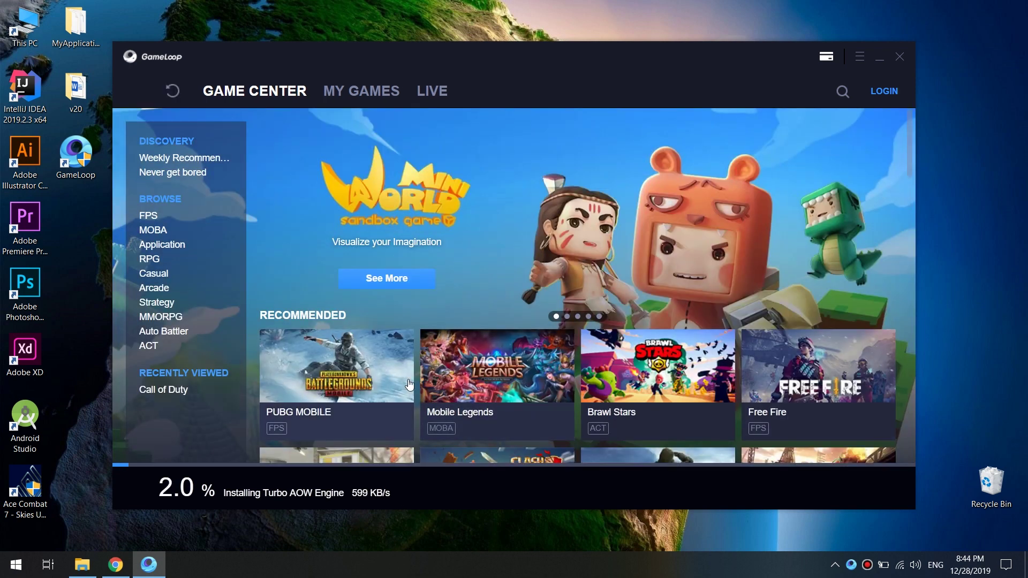
scroll(648, 384, "down", 3)
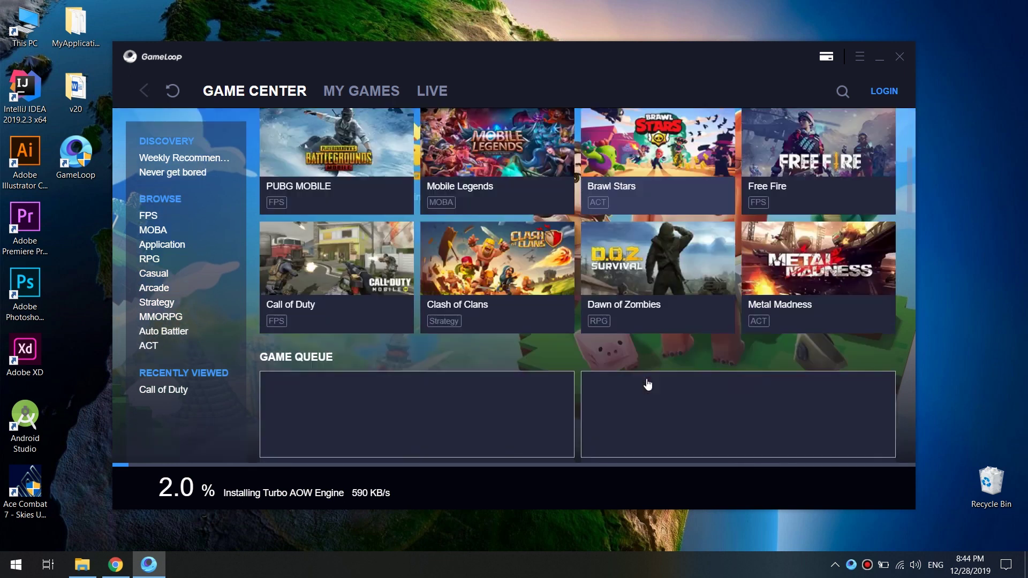
left_click(355, 246)
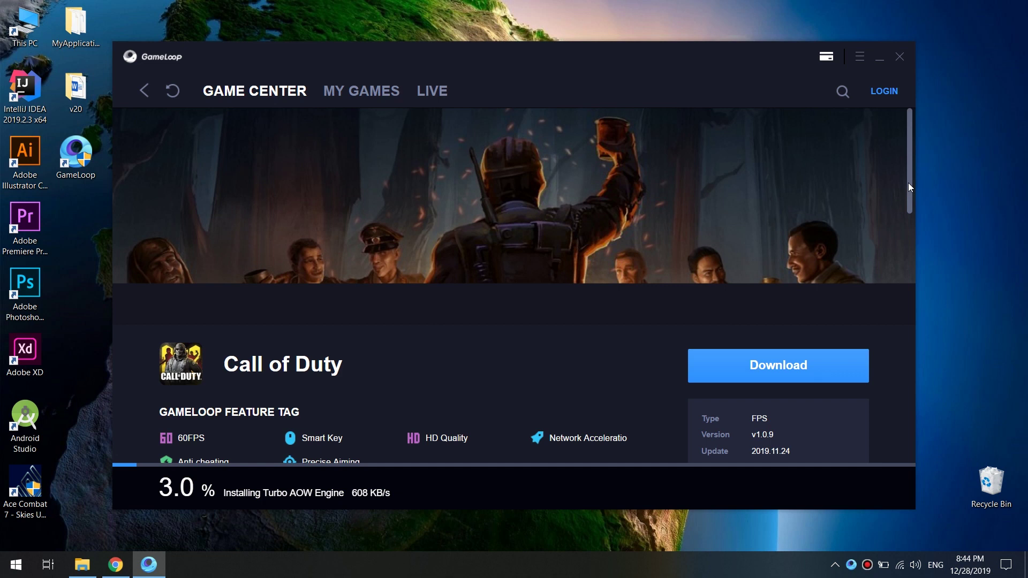
left_click_drag(908, 182, 907, 200)
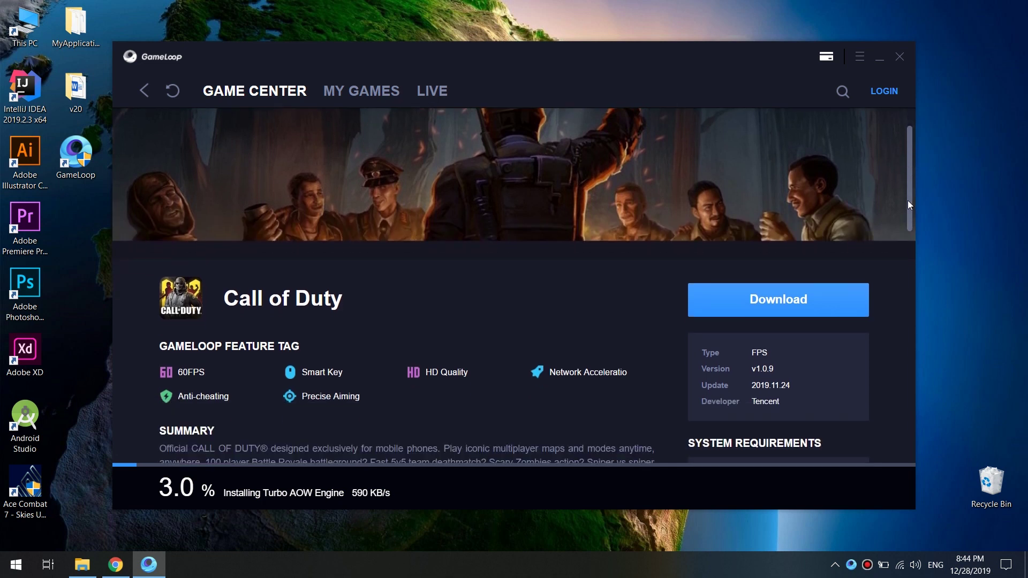
left_click(779, 301)
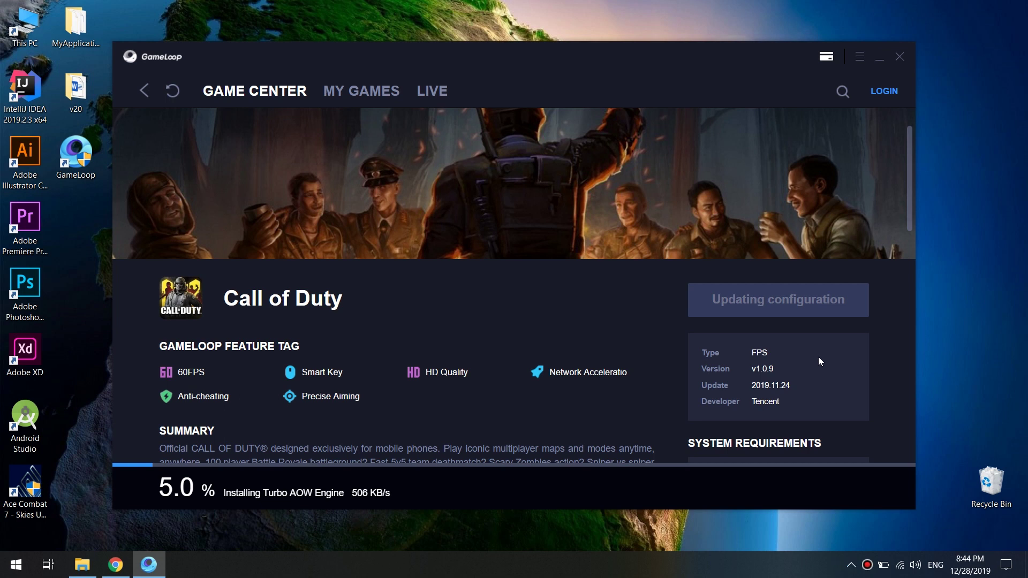
- Launch Call of Duty Mobile with Play Now and advance through the controls tutorial
scroll(818, 358, "up", 2)
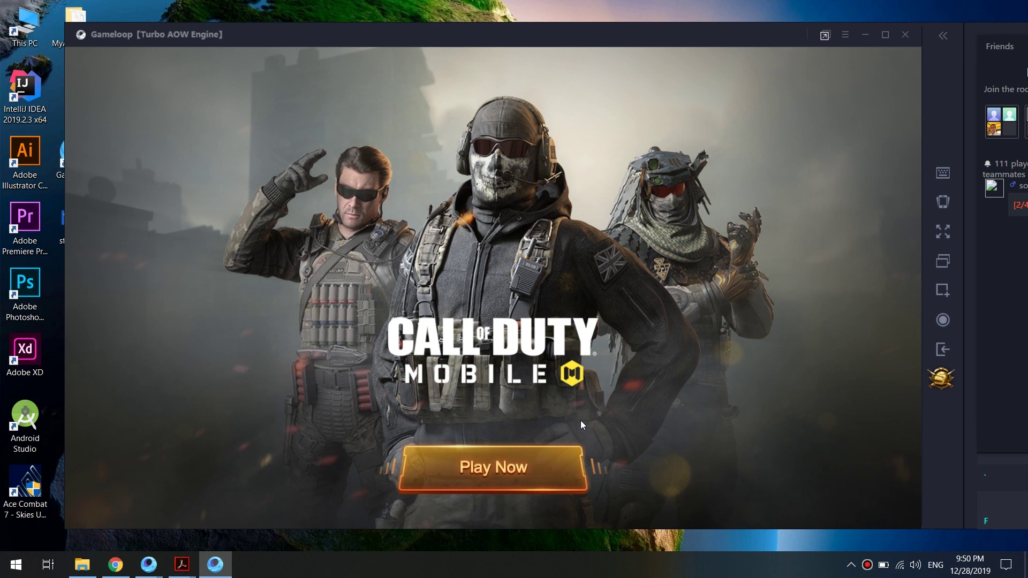
left_click(469, 471)
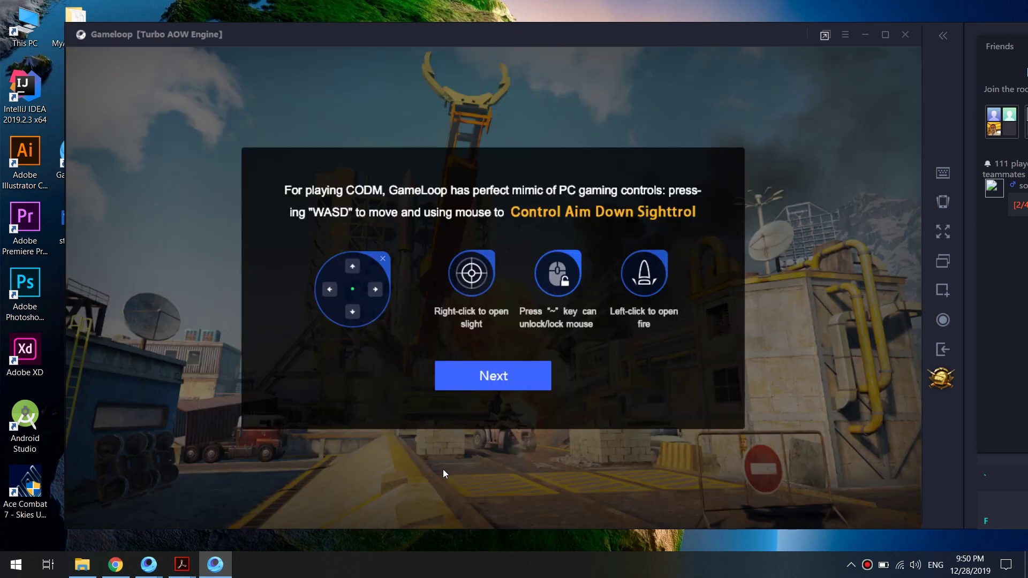
left_click(486, 380)
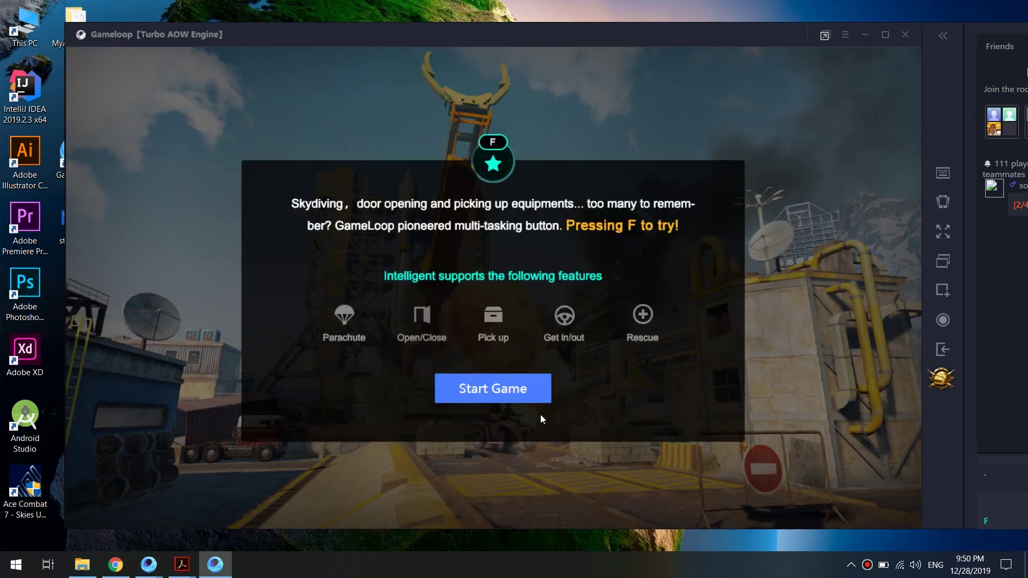
- Close the multitasking tips, accept the terms of use, and choose Facebook login
left_click(528, 387)
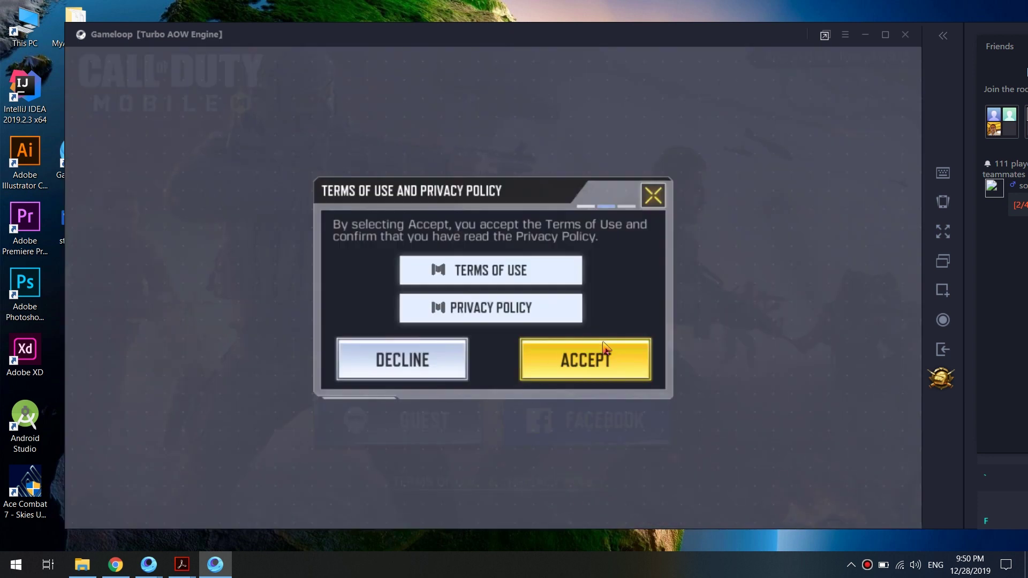
left_click(567, 356)
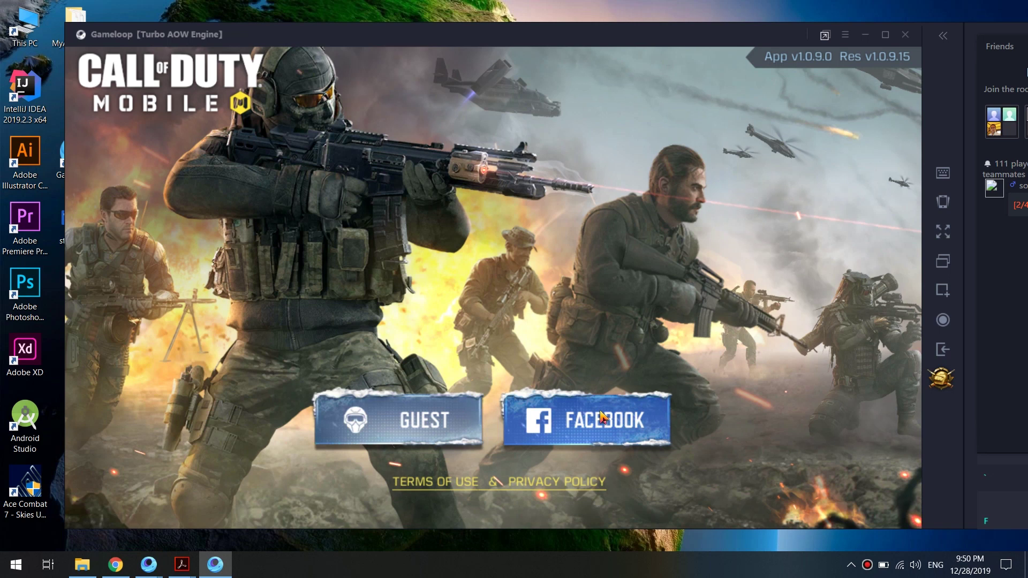
left_click(602, 417)
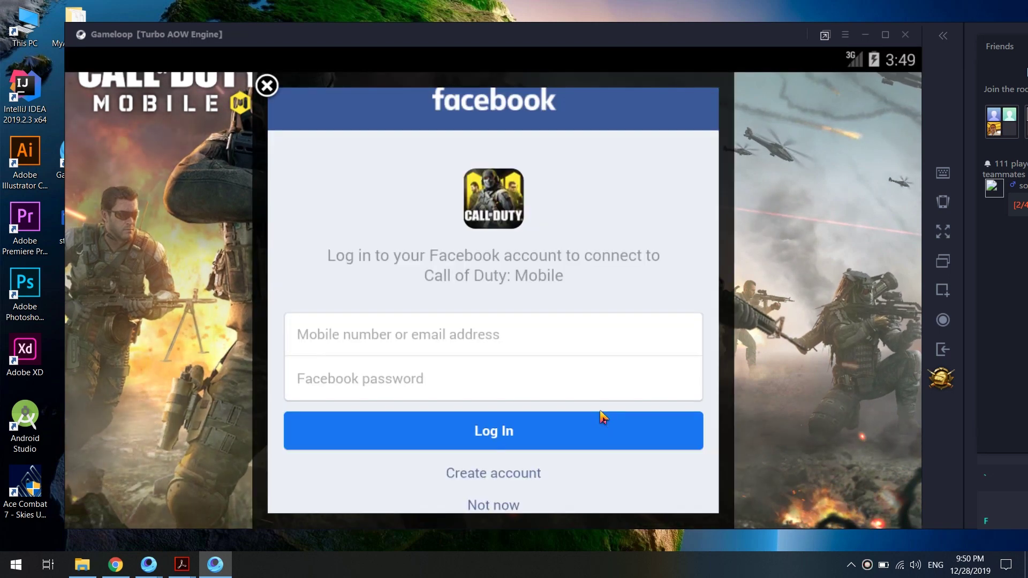
- Enter 'put here your email or usernamea' in the Facebook email field
left_click(490, 342)
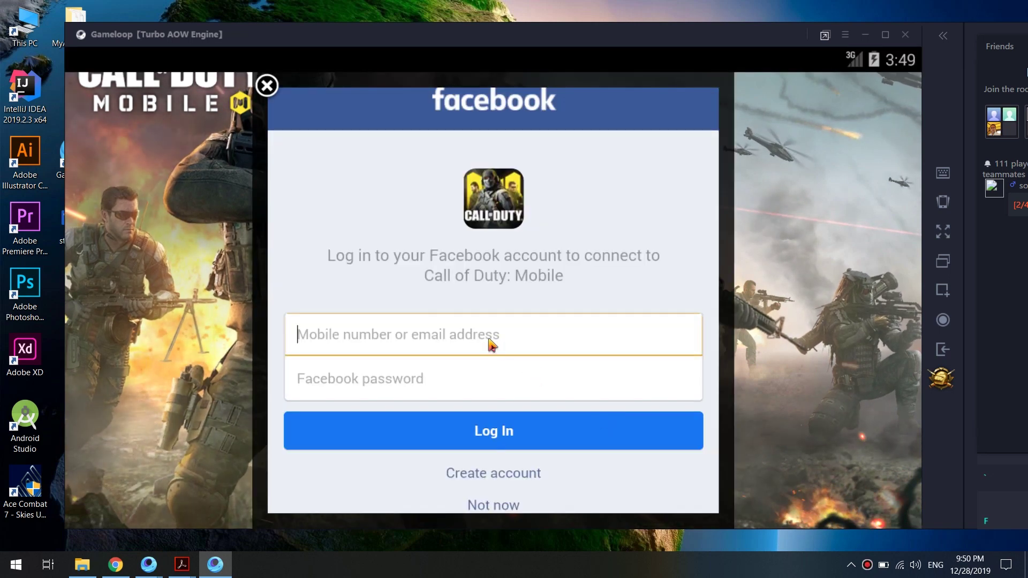
type("ud")
key("BackSpace")
key("BackSpace")
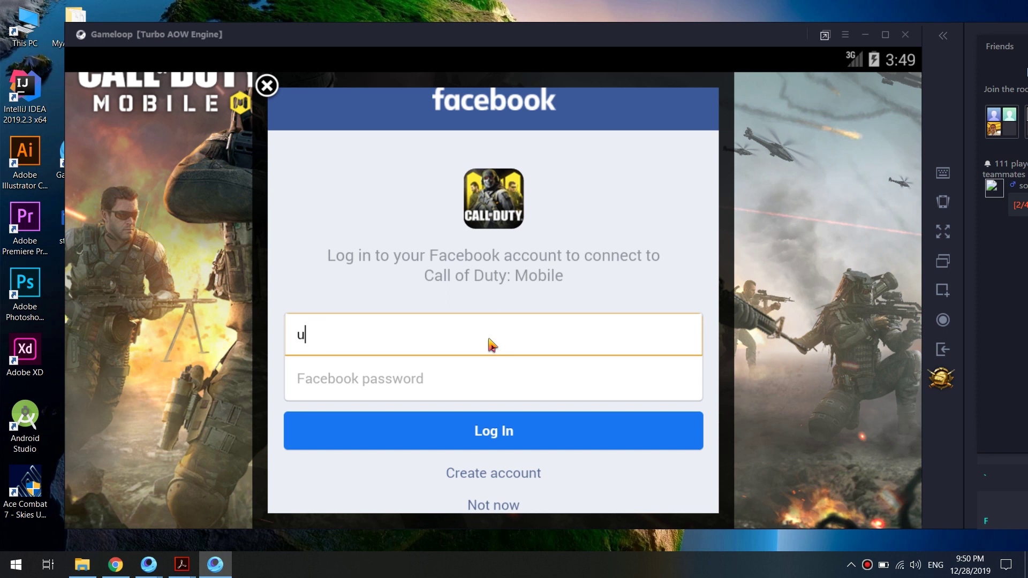
type("put he")
type("re your email")
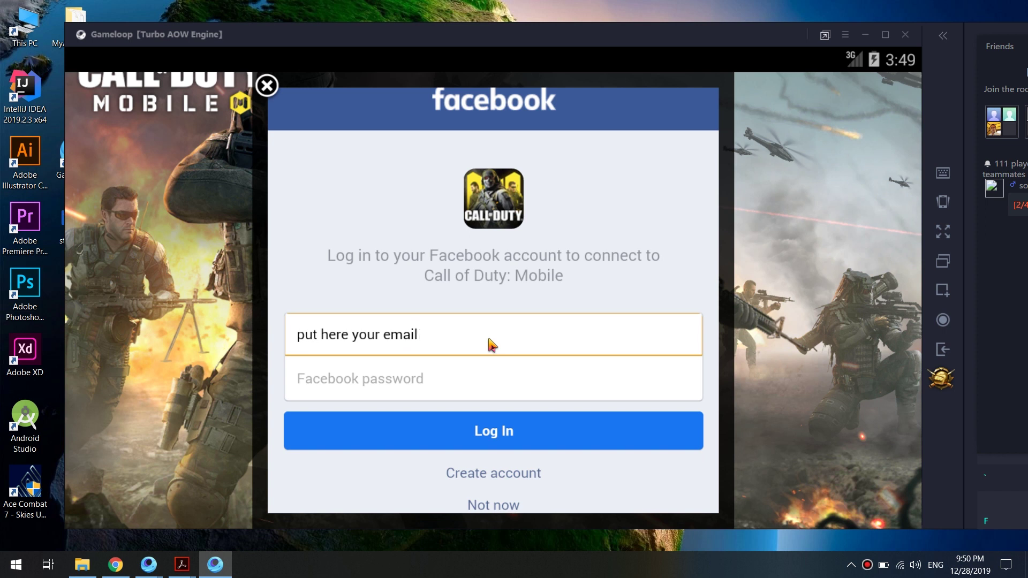
type(" or us")
type("ername")
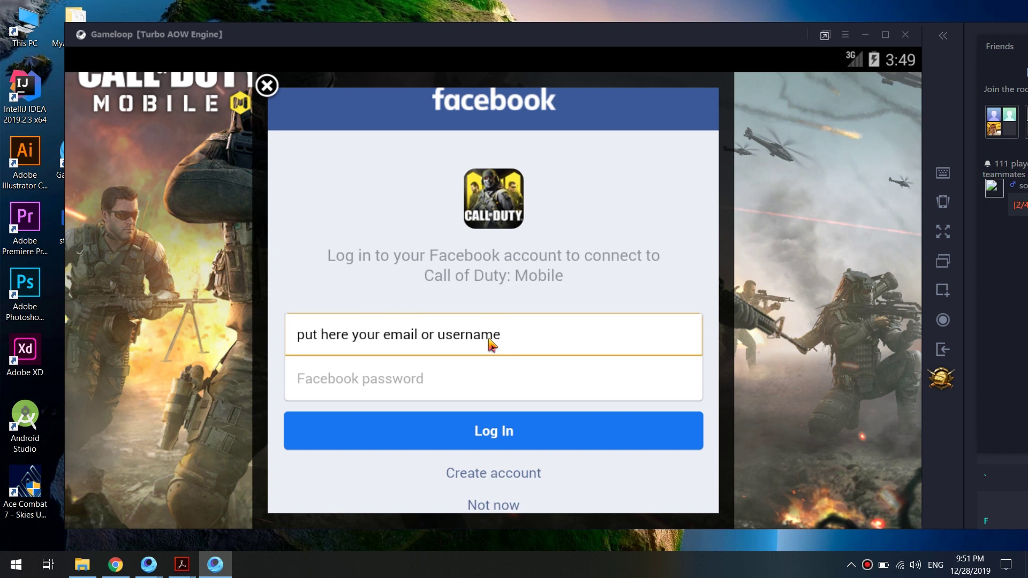
type("a")
- Dismiss the authorization error, maximize the emulator window, and log in as GUEST
key("Escape")
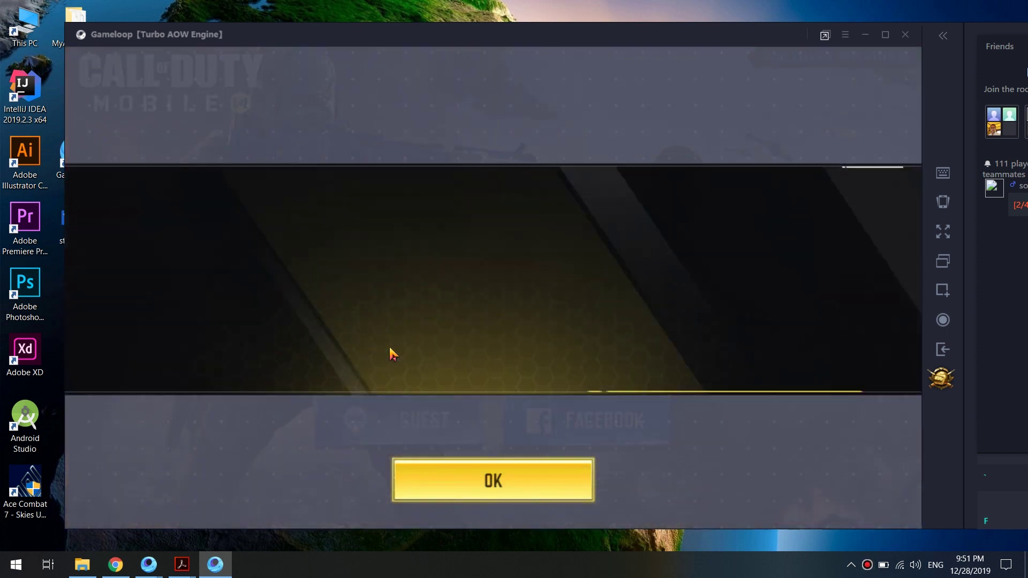
left_click(474, 467)
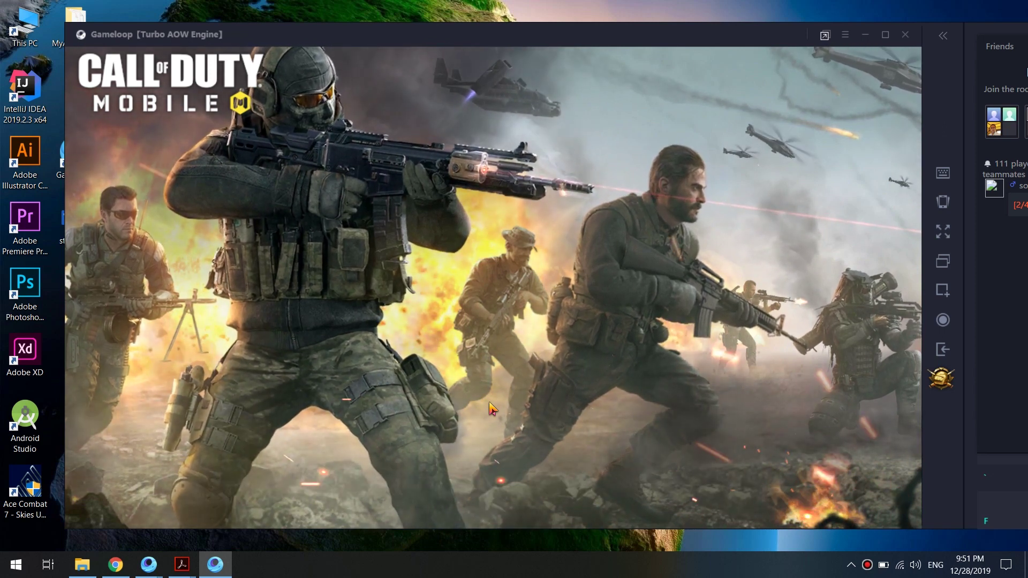
left_click(887, 36)
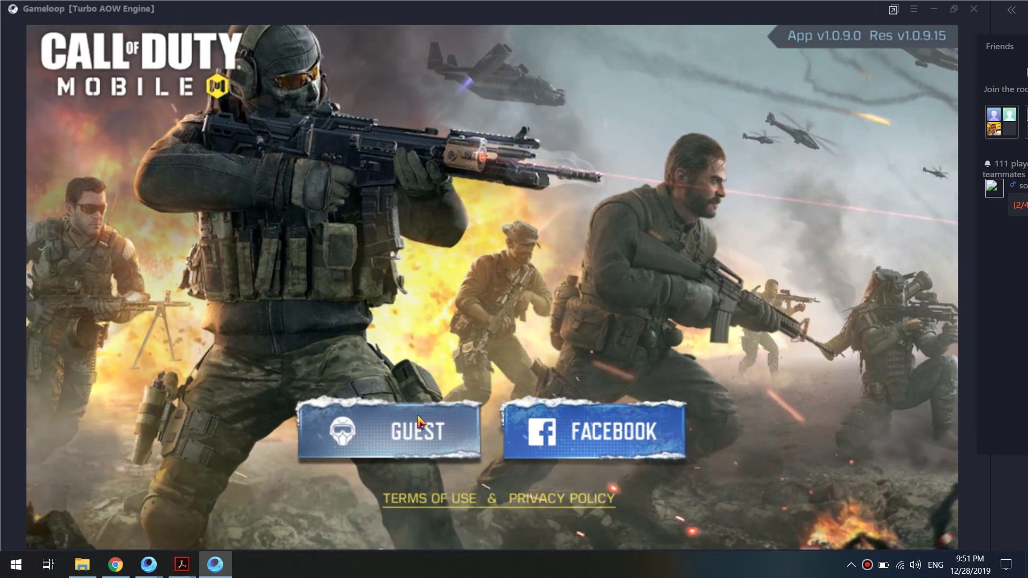
left_click(354, 459)
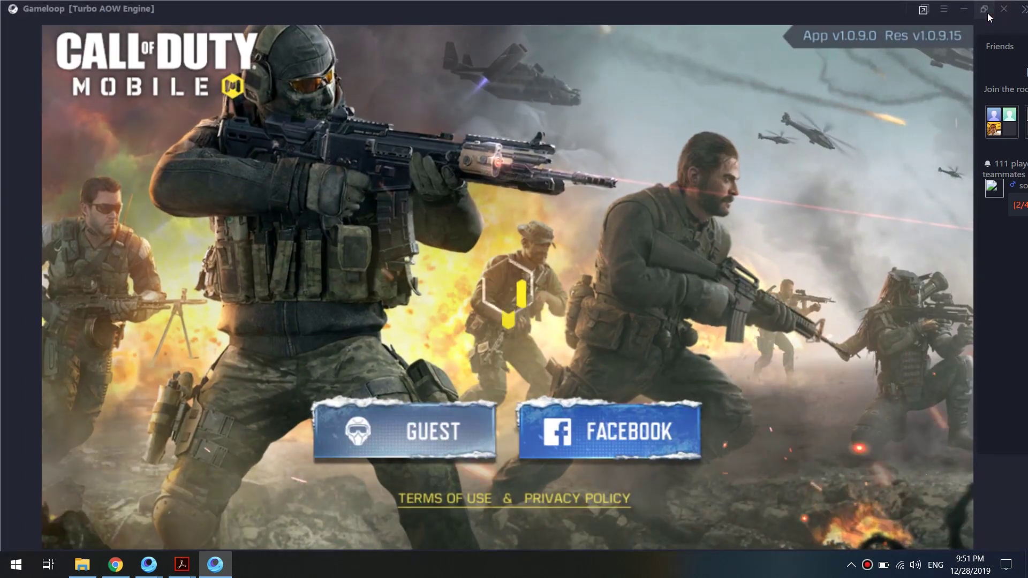
left_click(985, 12)
- Maximize the emulator window, name the character 'm', and confirm its creation
left_click(900, 34)
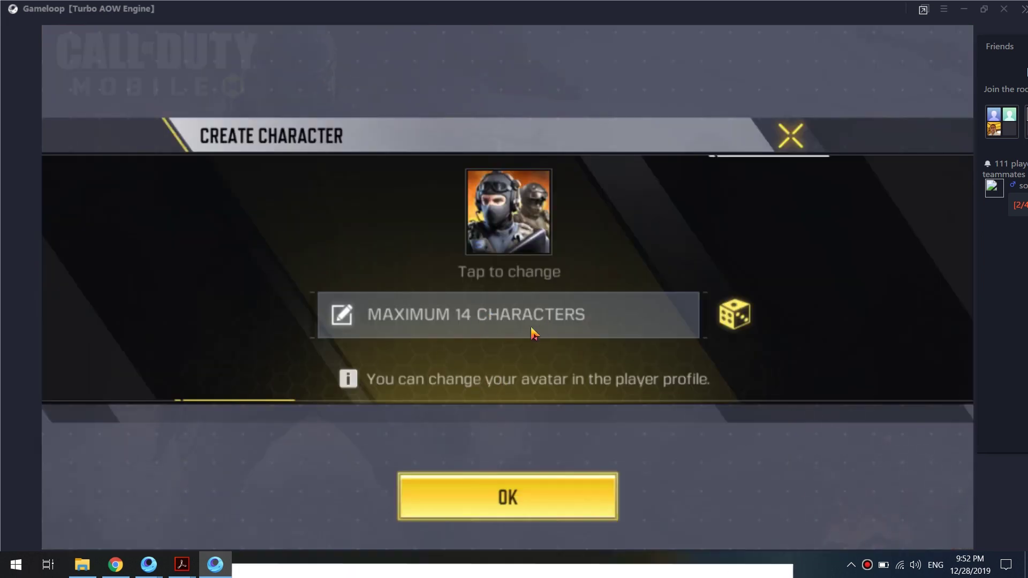
left_click(557, 325)
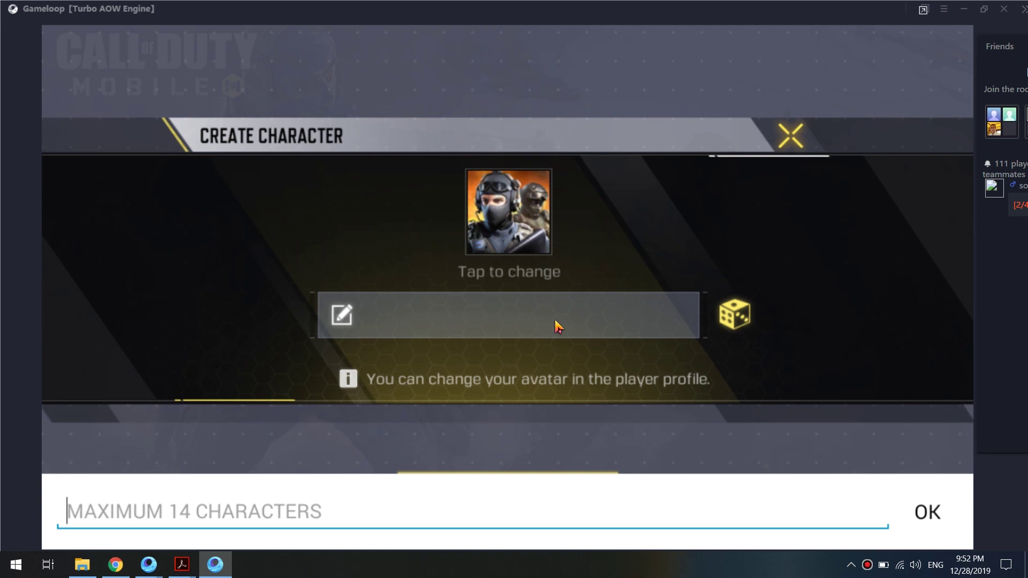
type("masterandroid")
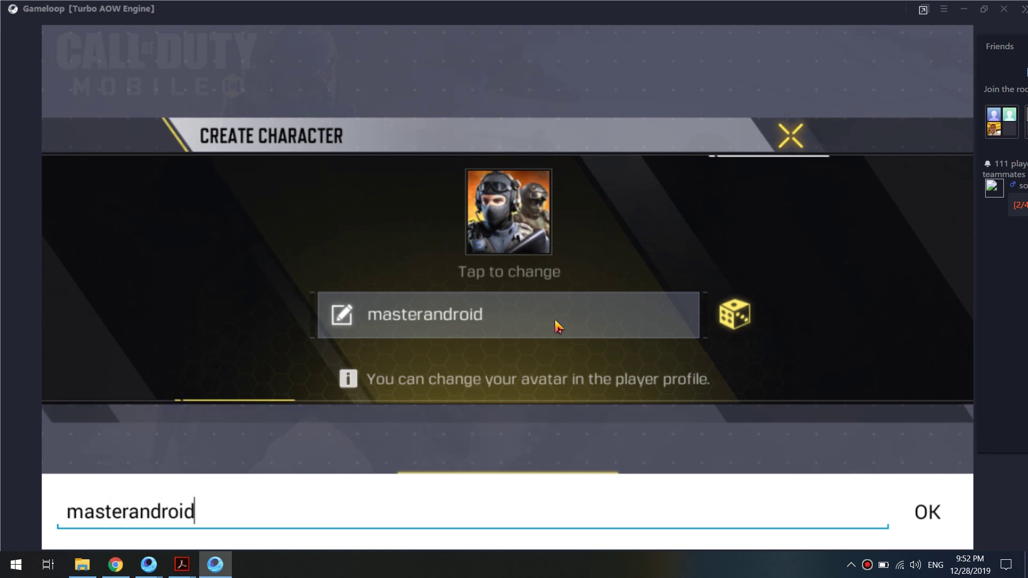
key("Return")
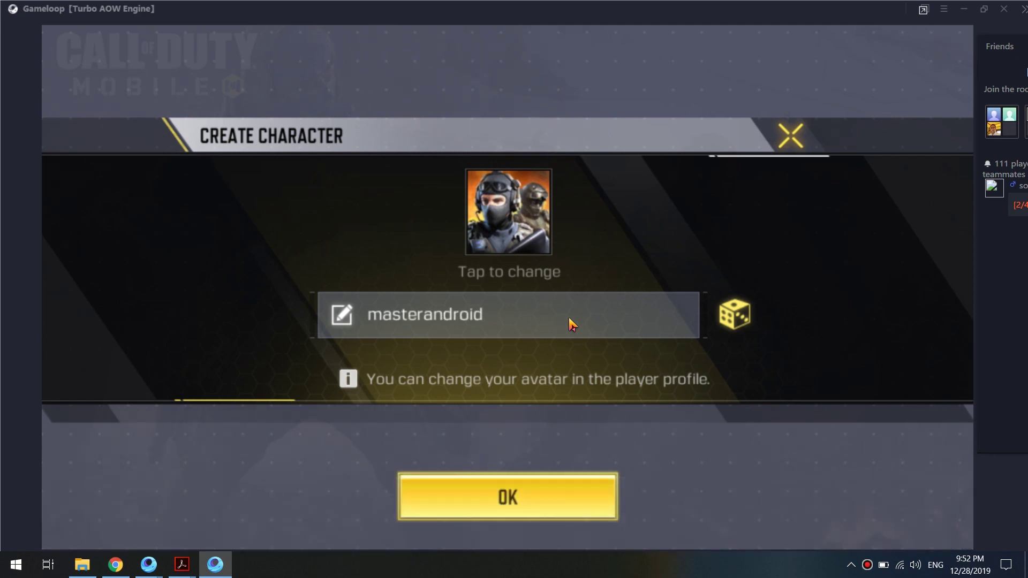
left_click(546, 480)
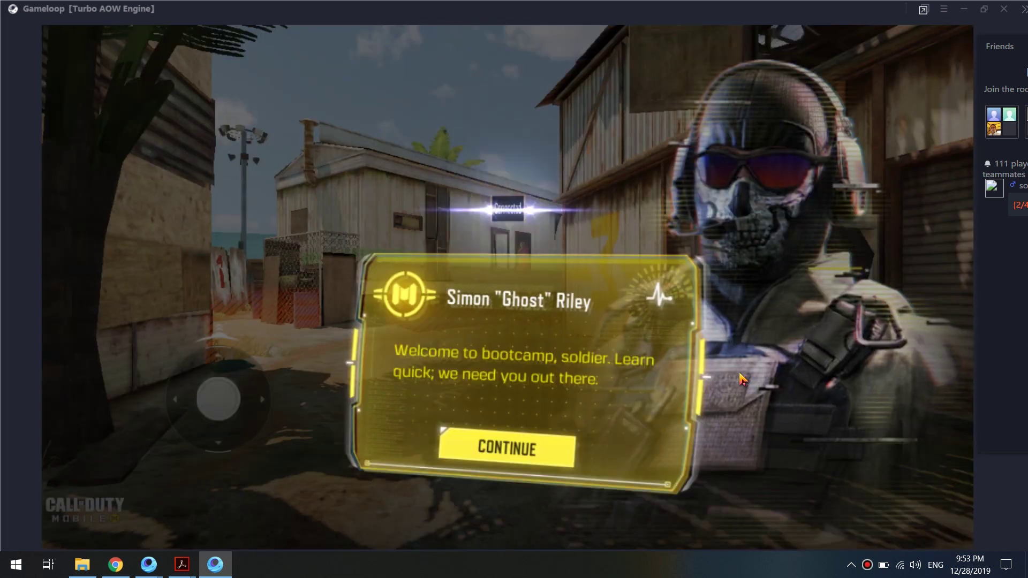
- Continue past the welcome and controls tutorial, then walk to the assault rifle
left_click(538, 462)
left_click(690, 261)
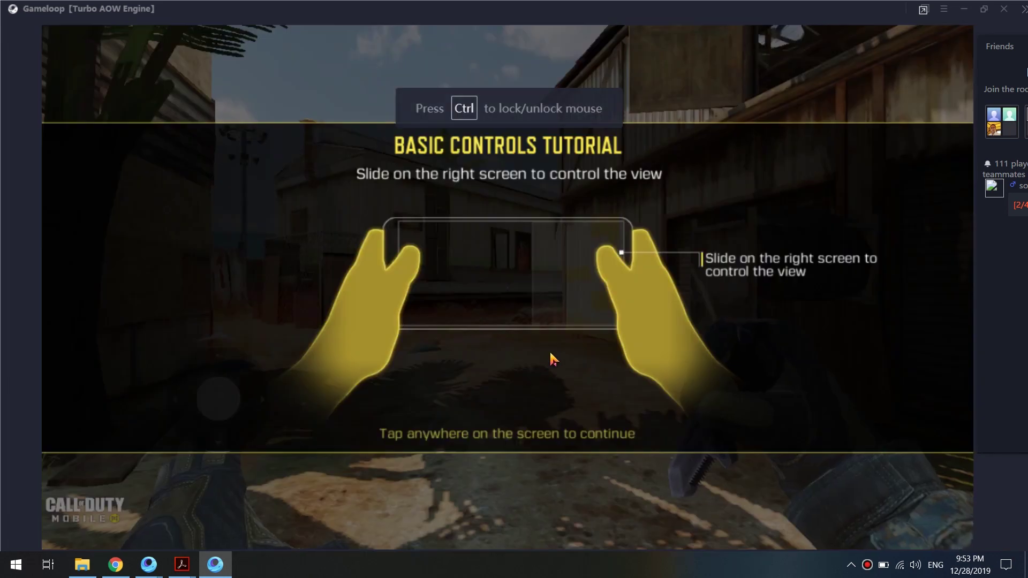
left_click(550, 350)
key("w")
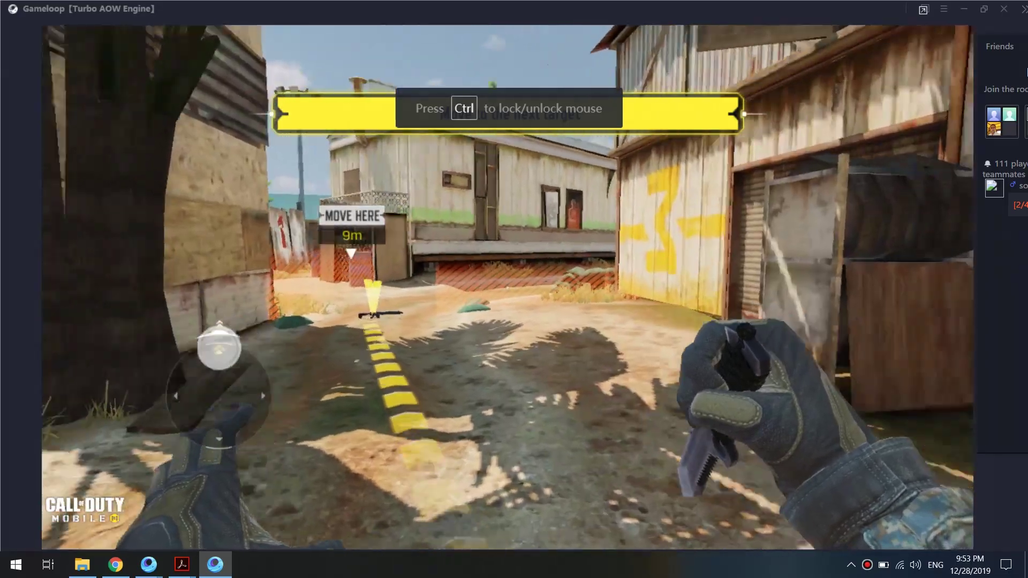
key("w")
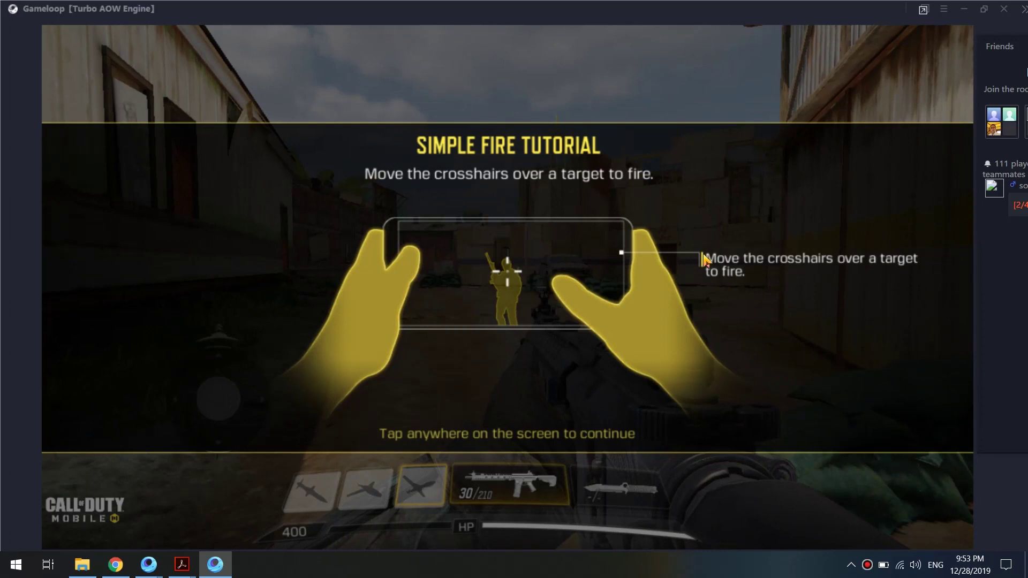
- Shoot both KILL-marked enemies for a Double Kill, then move toward the next target
left_click(702, 259)
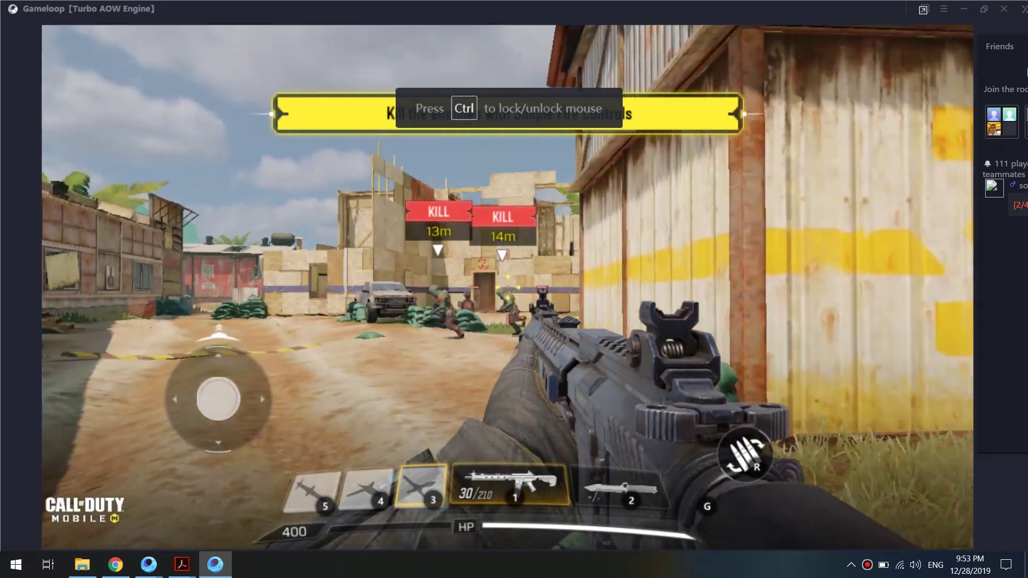
left_click(508, 287)
left_click(541, 302)
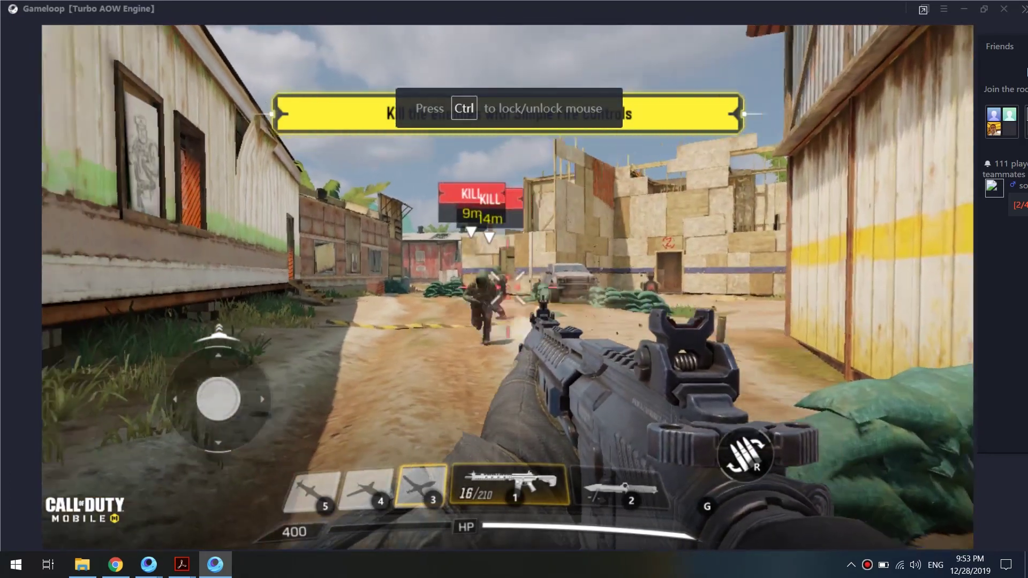
left_click(546, 292)
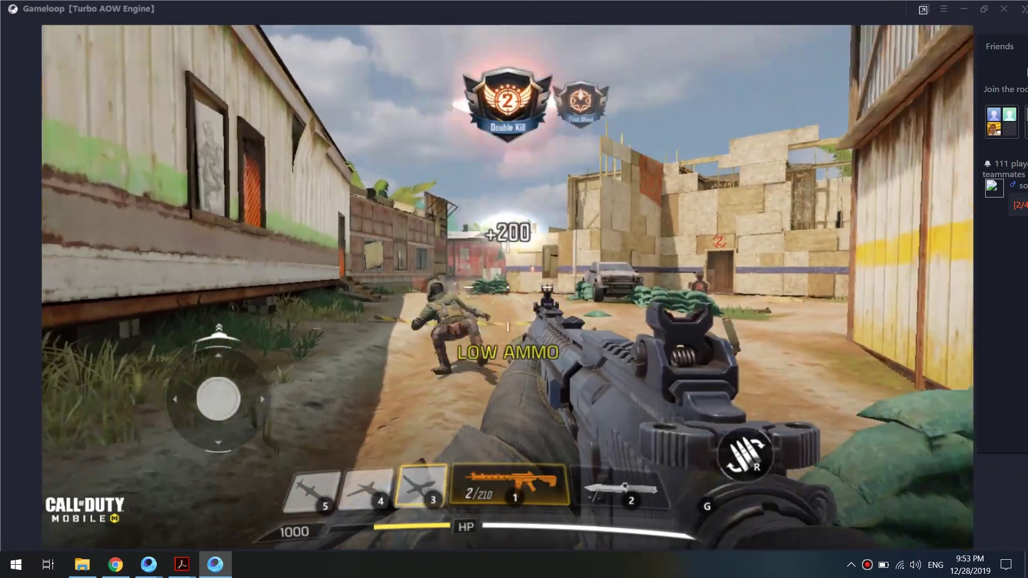
left_click(542, 294)
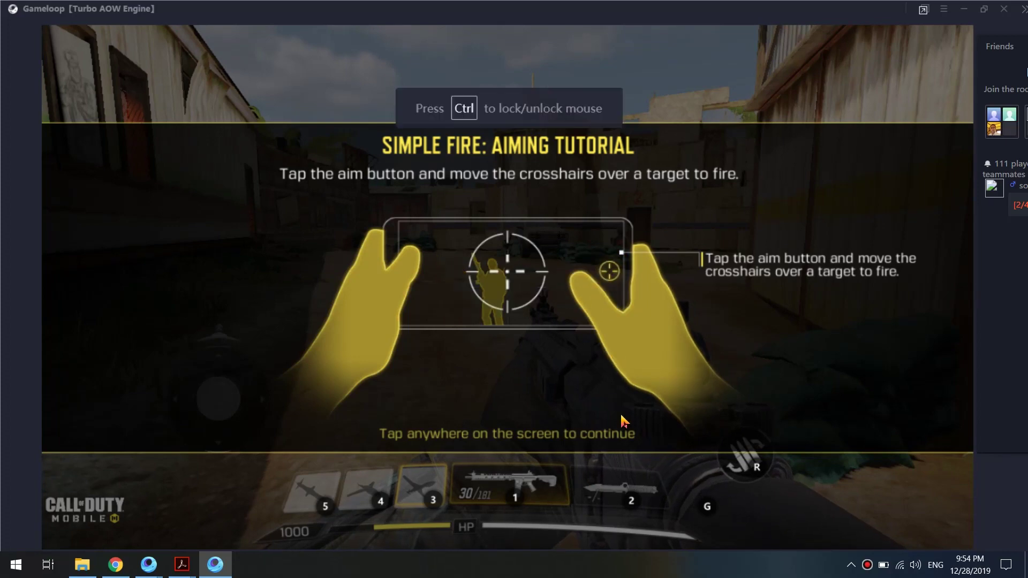
left_click(621, 417)
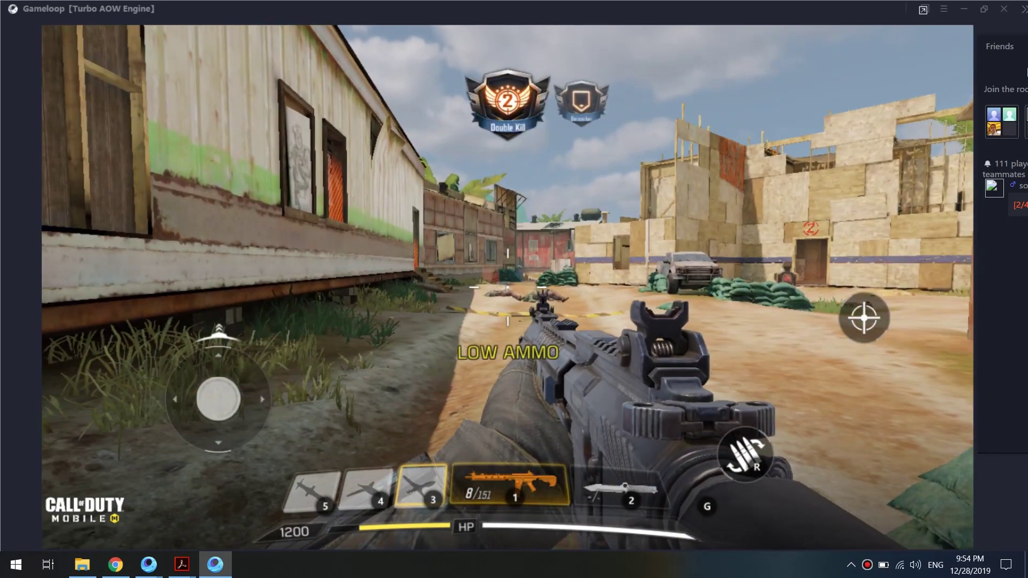
key("w")
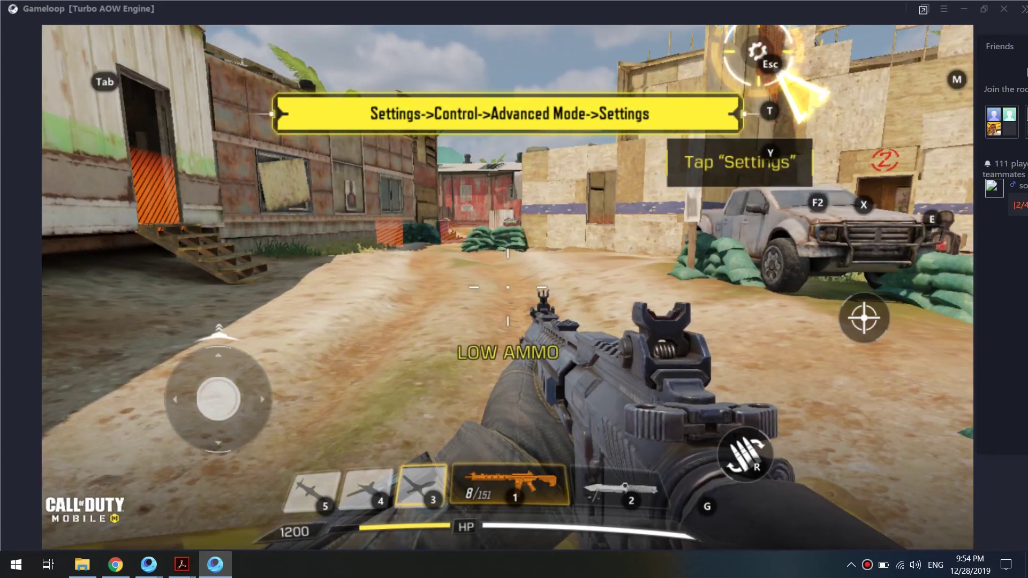
- Choose Advanced Mode on the Controls settings tab, then resume the bootcamp's advanced fire drill
key("Escape")
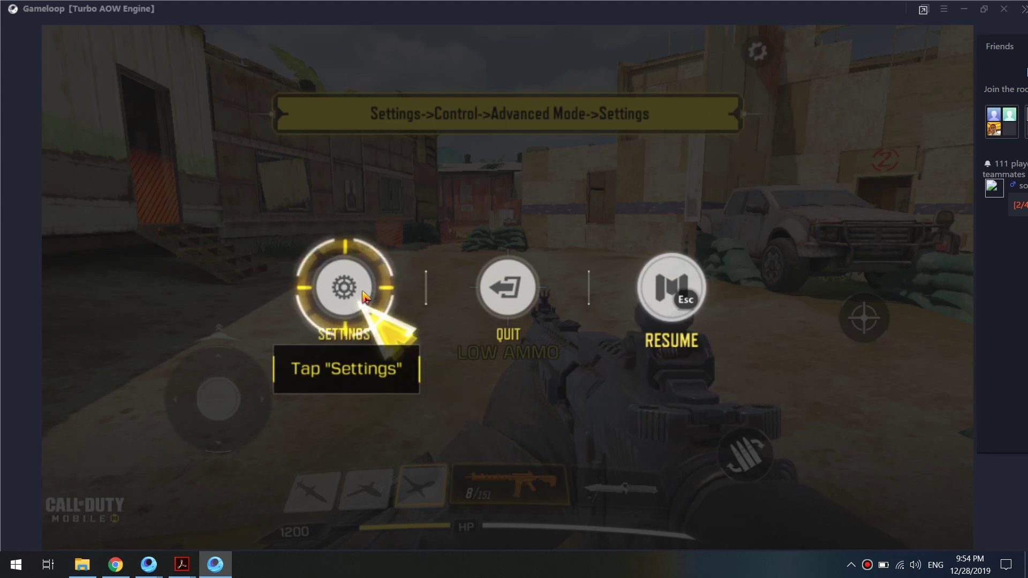
left_click(337, 289)
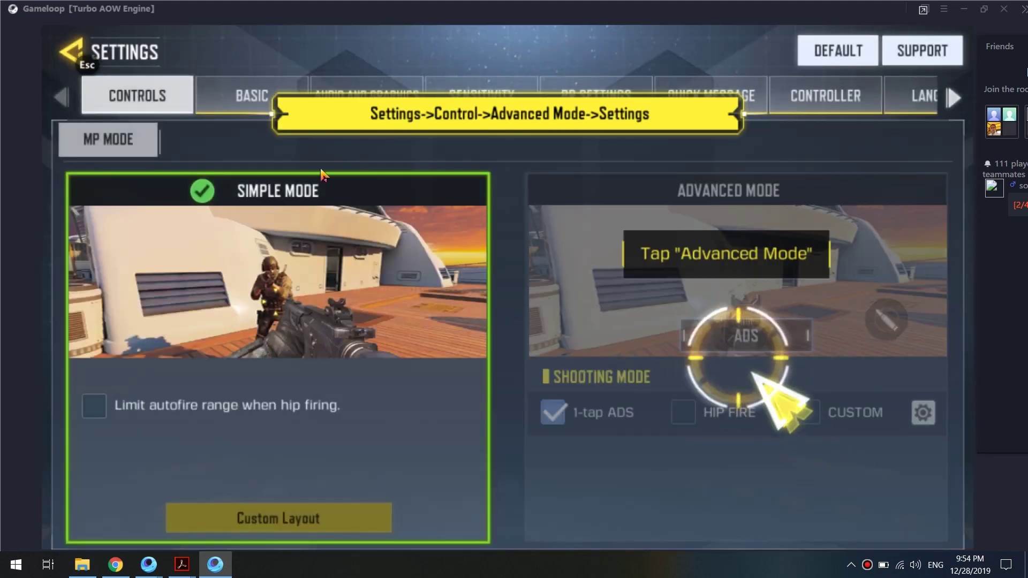
left_click(799, 359)
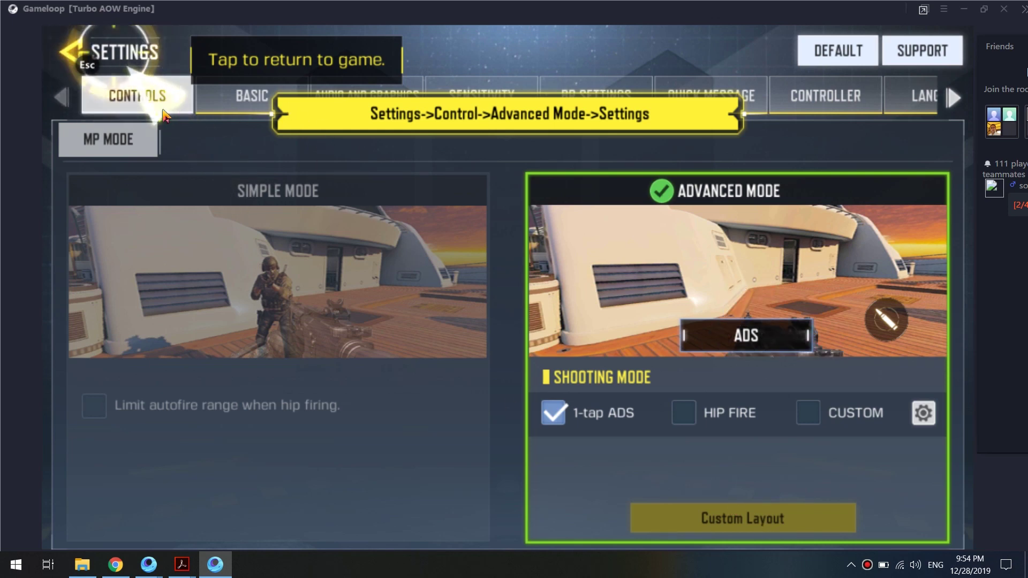
left_click(124, 64)
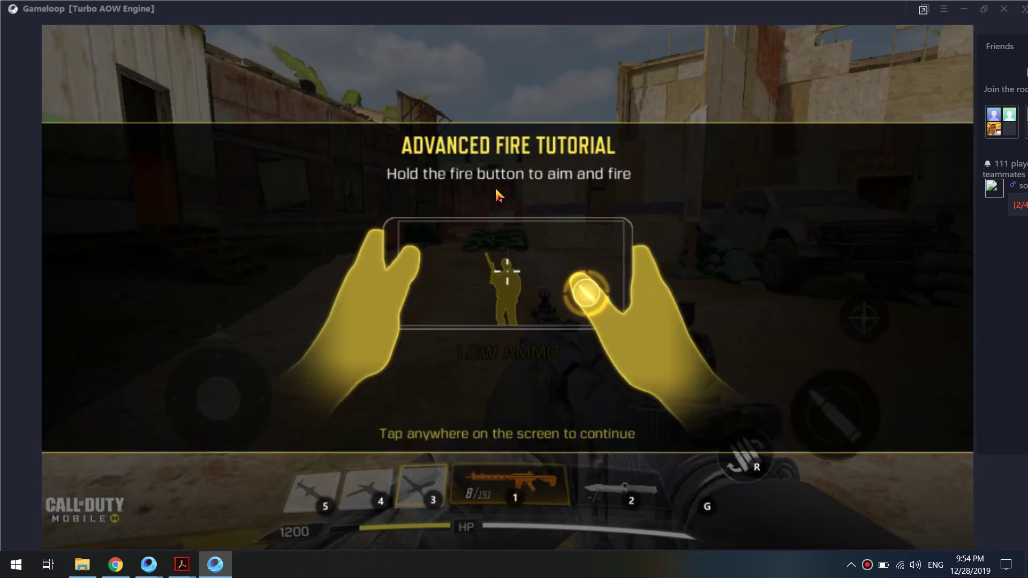
left_click(473, 281)
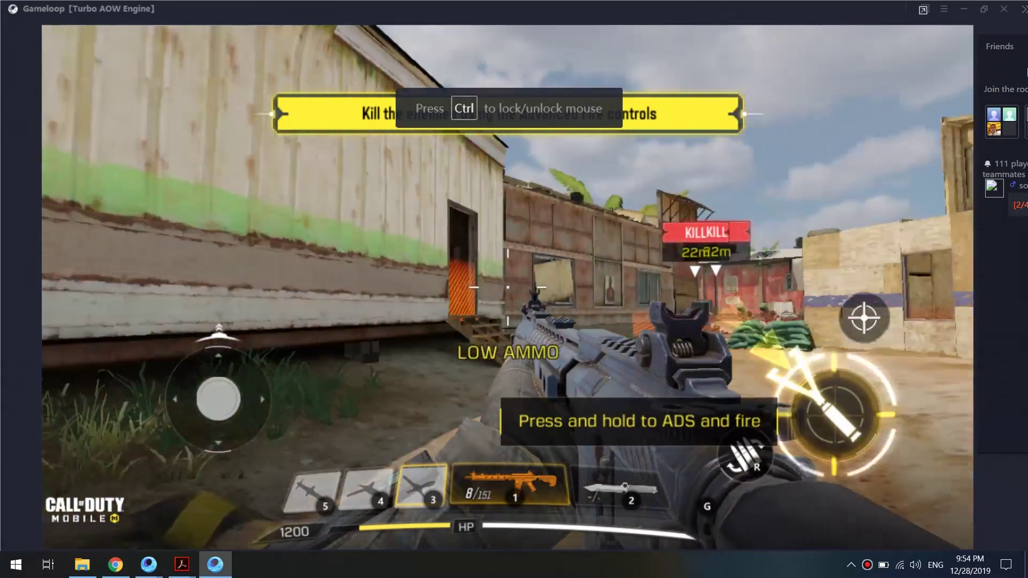